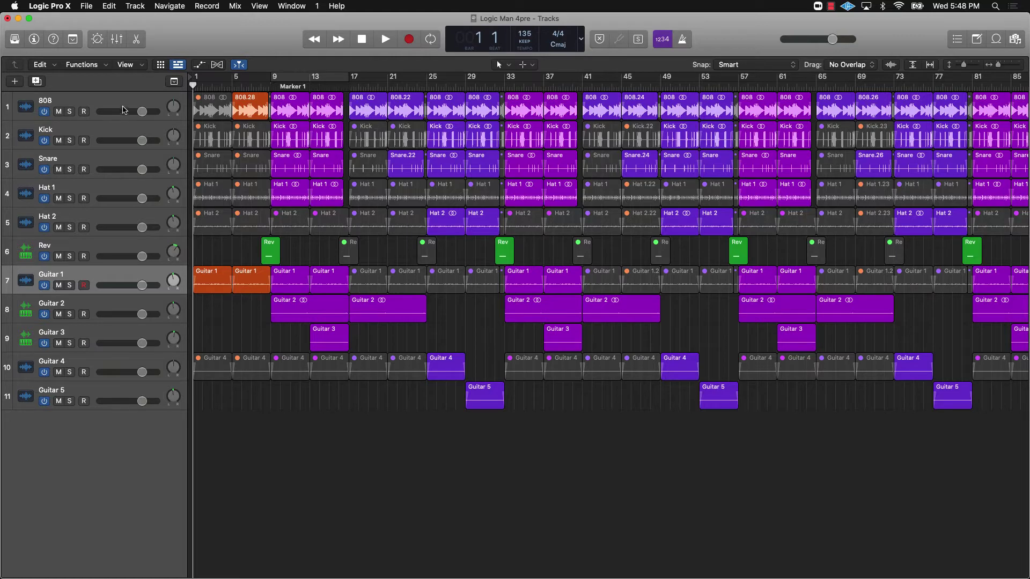
left_click(126, 104)
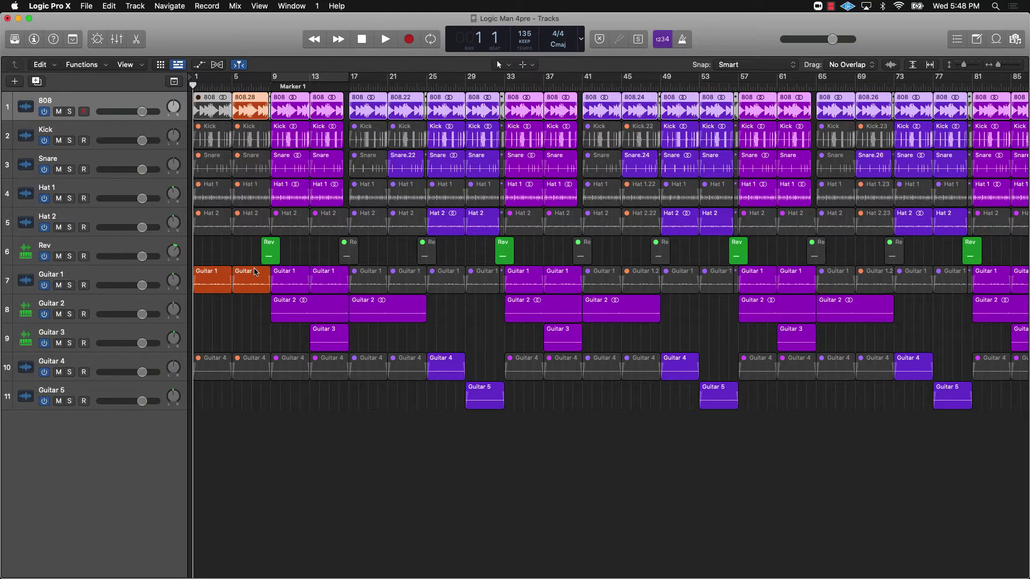
left_click(215, 256)
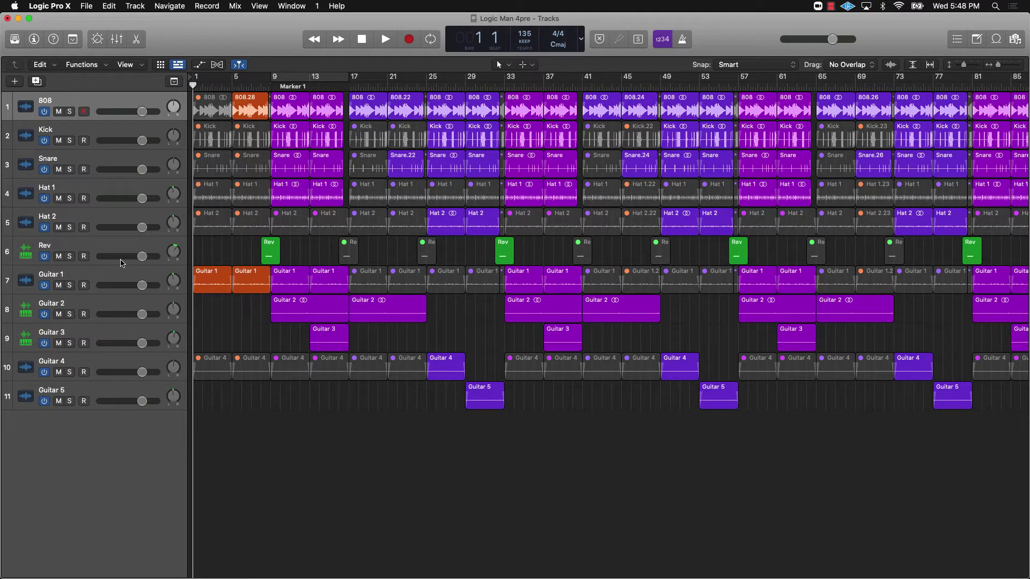
left_click(99, 245)
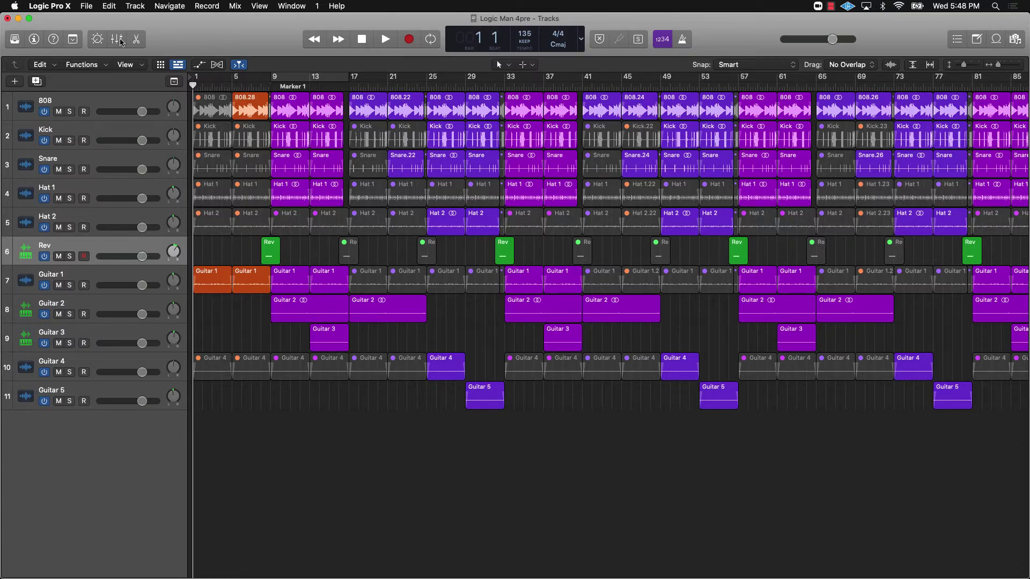
Start exporting all tracks as audio files and set the destination to the top level of the hard drive
left_click(88, 7)
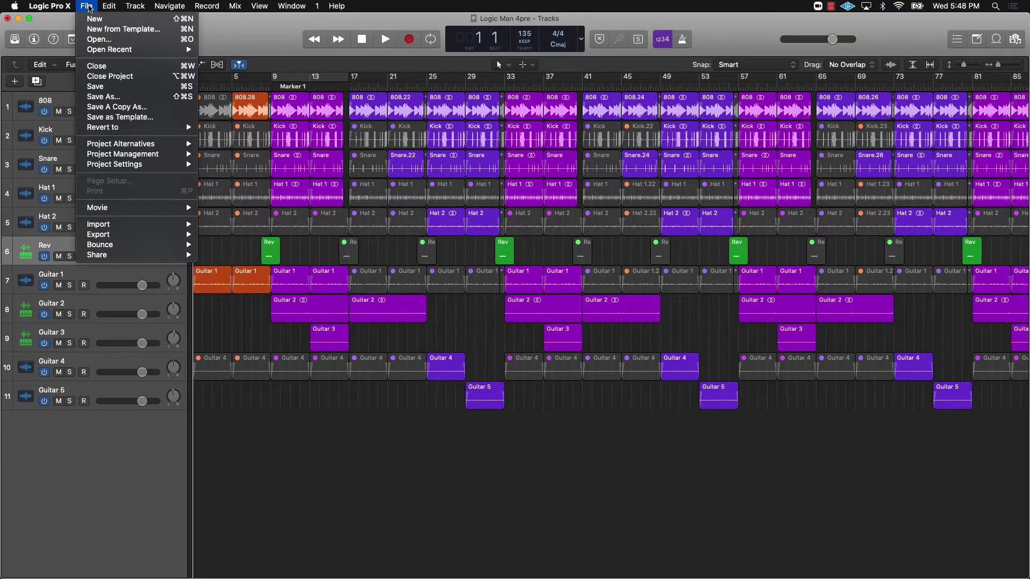
mouse_move(130, 236)
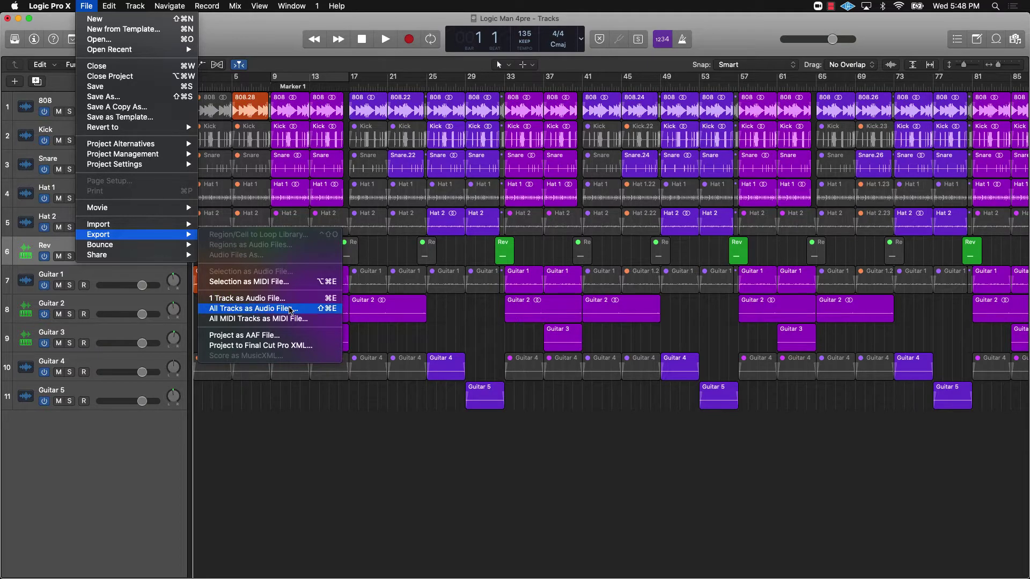
left_click(290, 310)
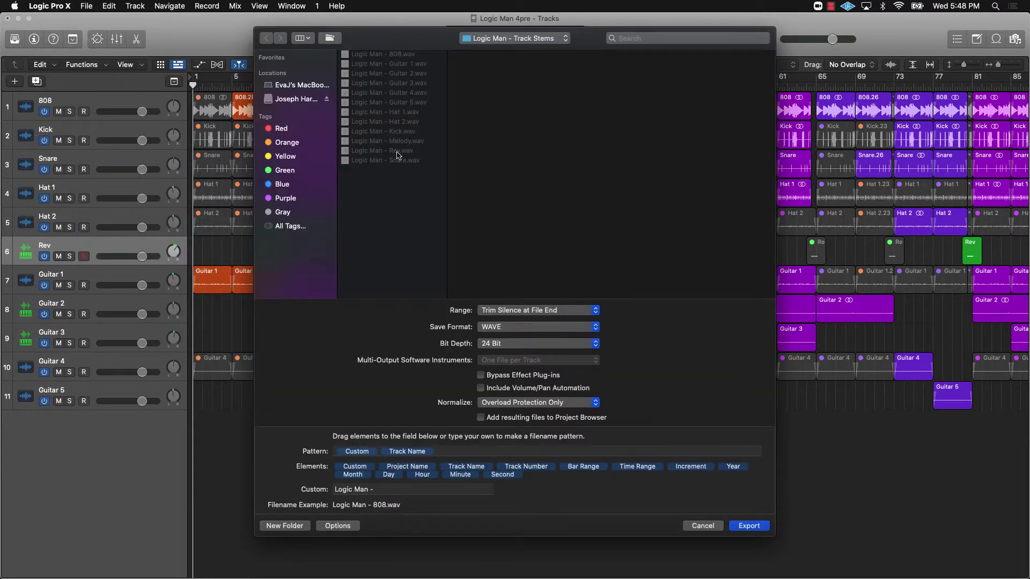
left_click(487, 40)
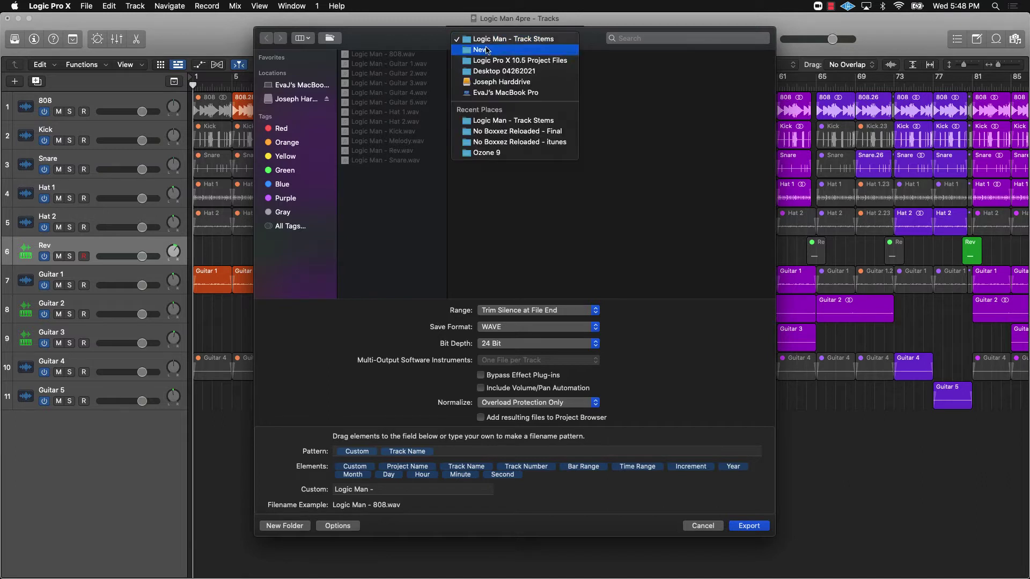
left_click(488, 82)
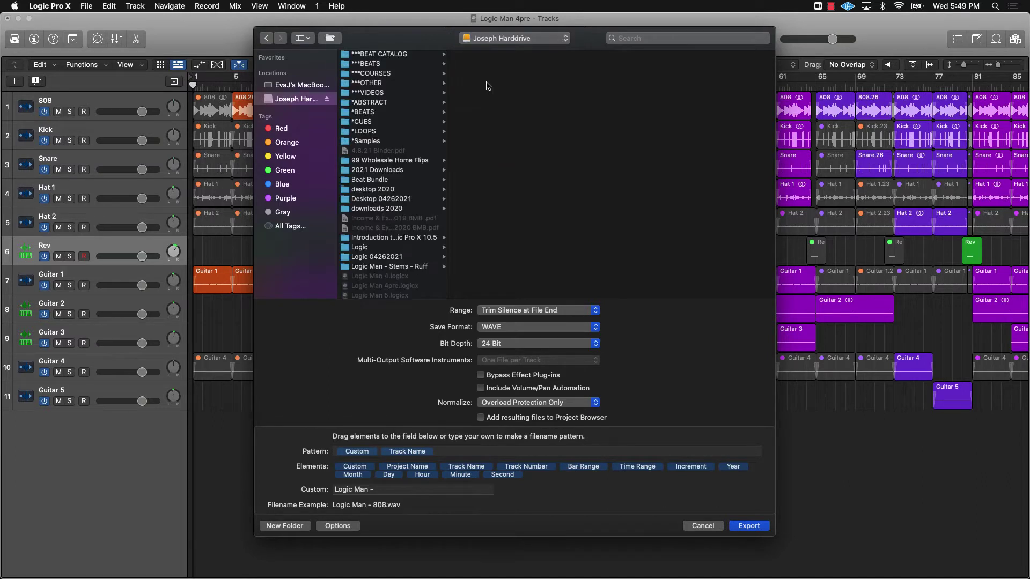
left_click(486, 38)
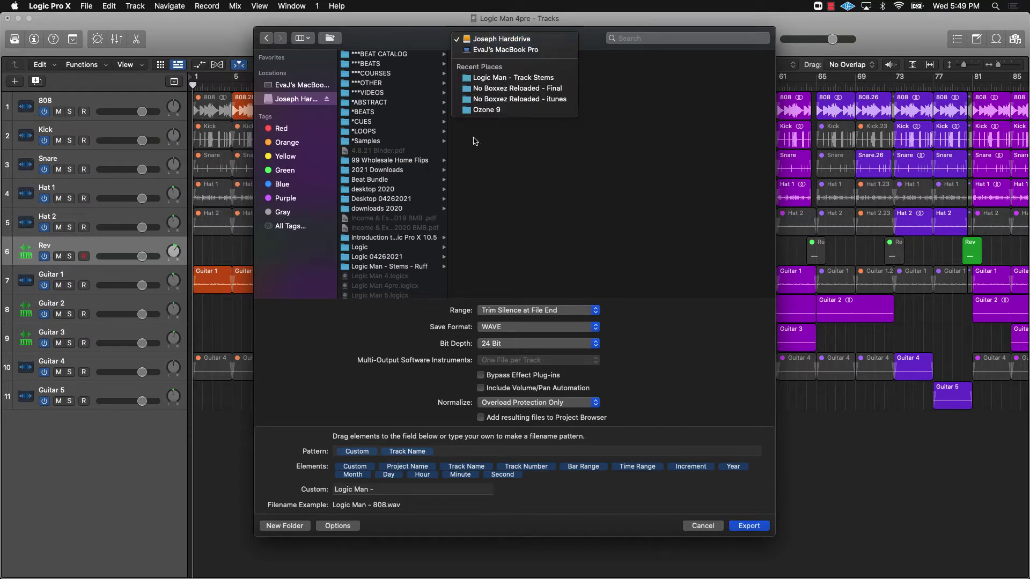
left_click(455, 346)
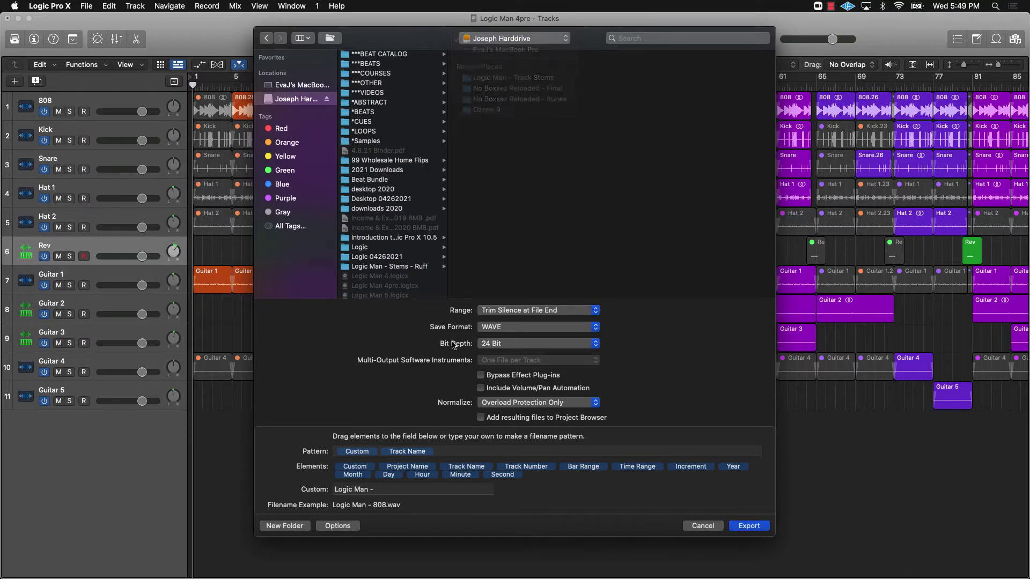
Check the export's bit depth, save format and normalize options, keeping WAVE as the format
left_click(506, 346)
left_click(506, 344)
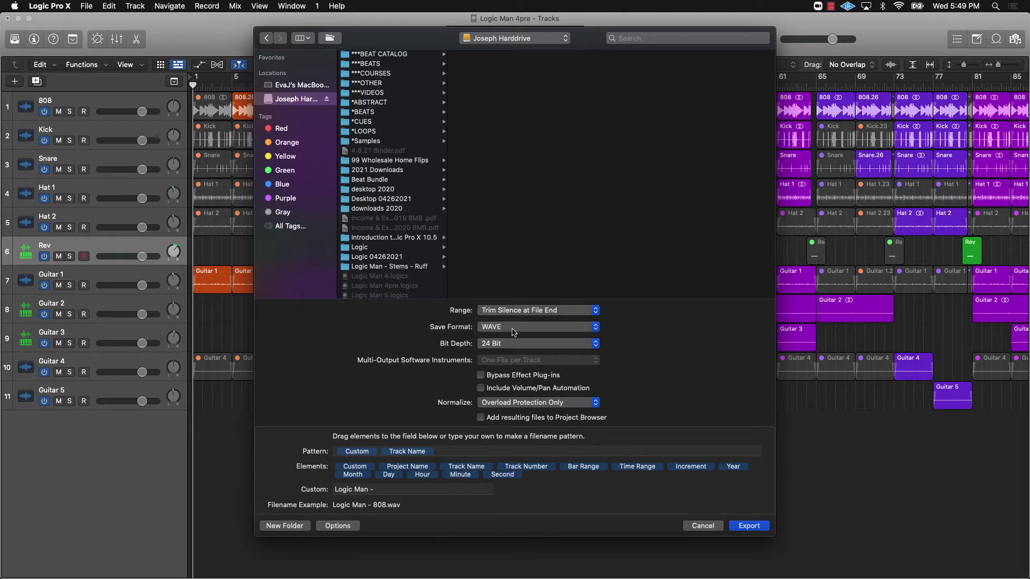
left_click(492, 329)
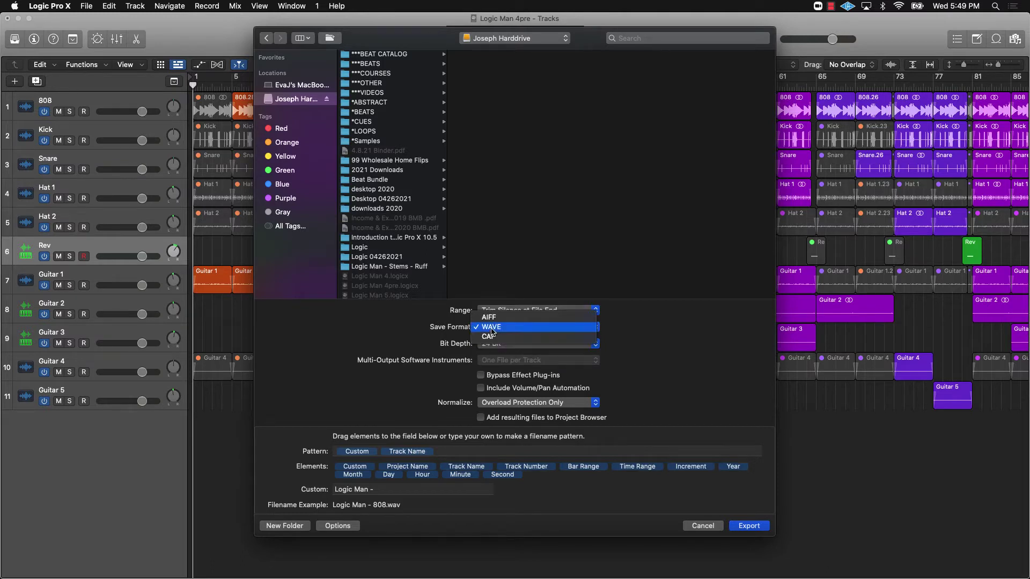
left_click(491, 329)
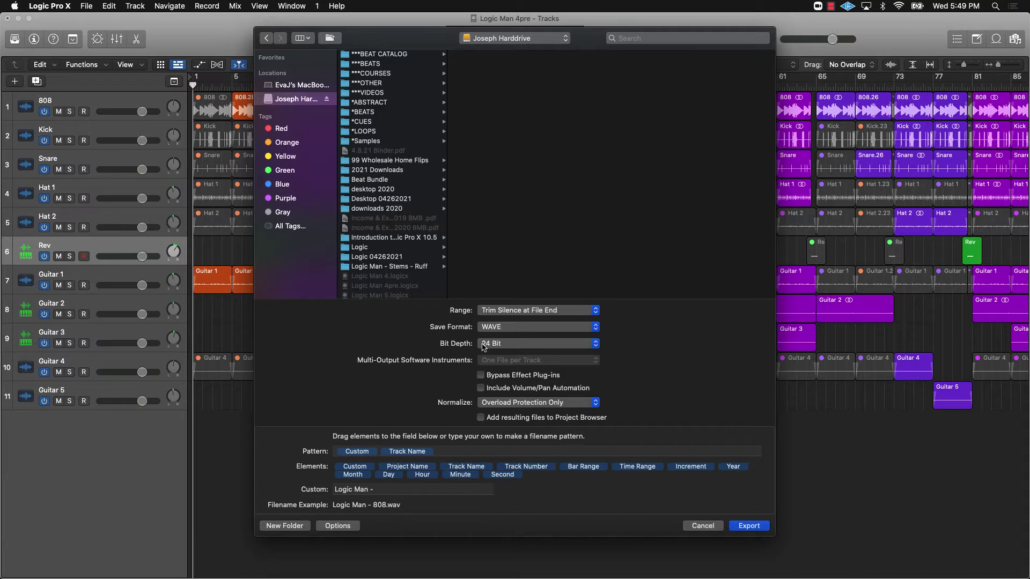
left_click(503, 406)
left_click(503, 403)
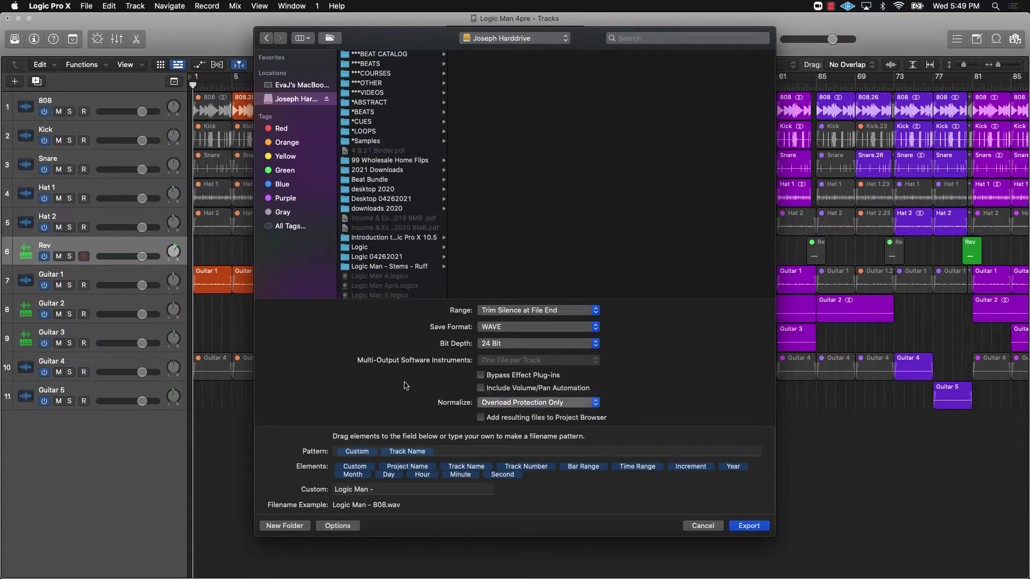
Start a new destination folder named "Logic Man - Stems - BPM 120", and cancel both the folder and the export
scroll(372, 235, "down", 10)
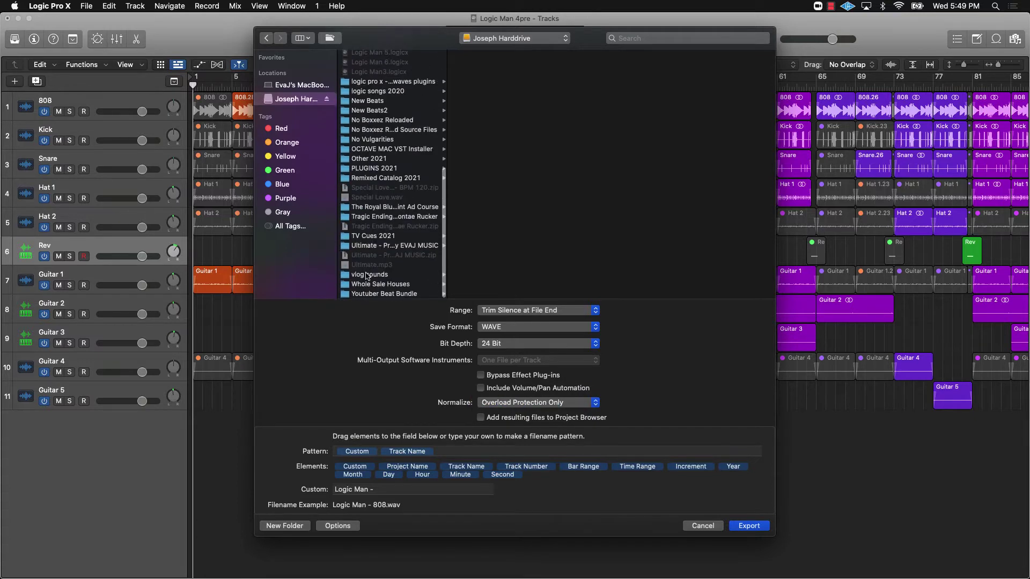
left_click(284, 525)
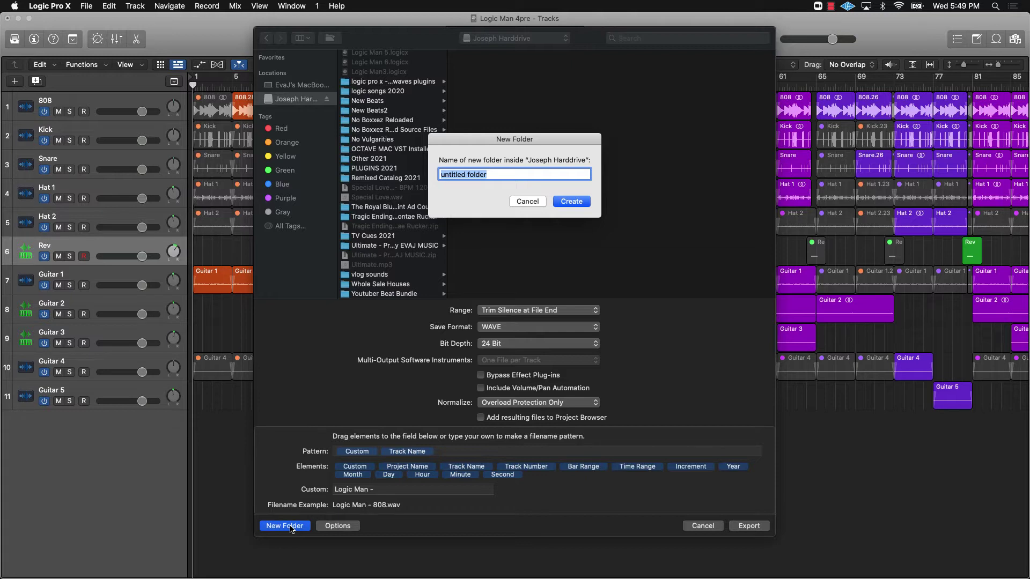
type("Logic Man - Stems - BPM")
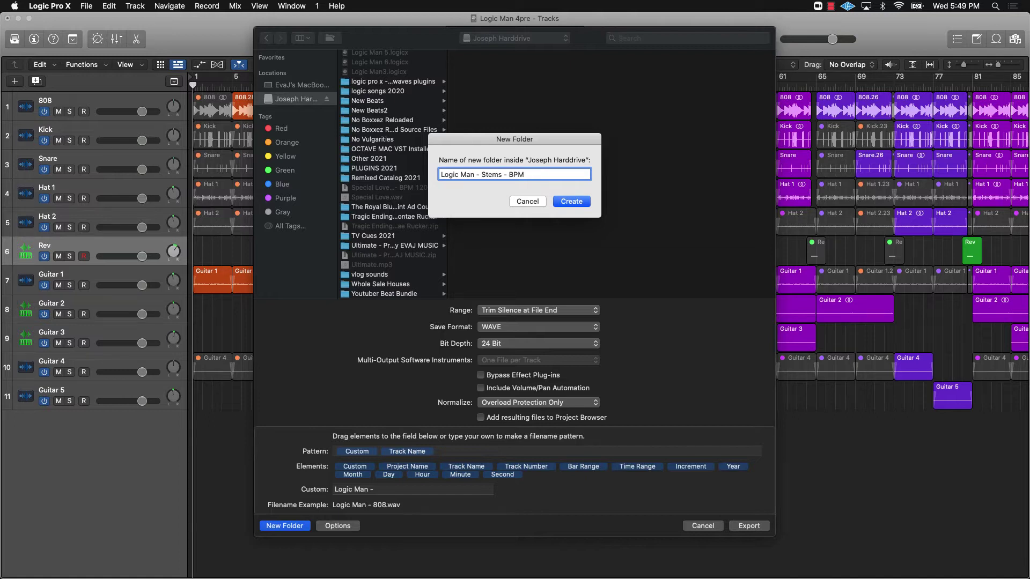
type(" 120")
left_click(523, 202)
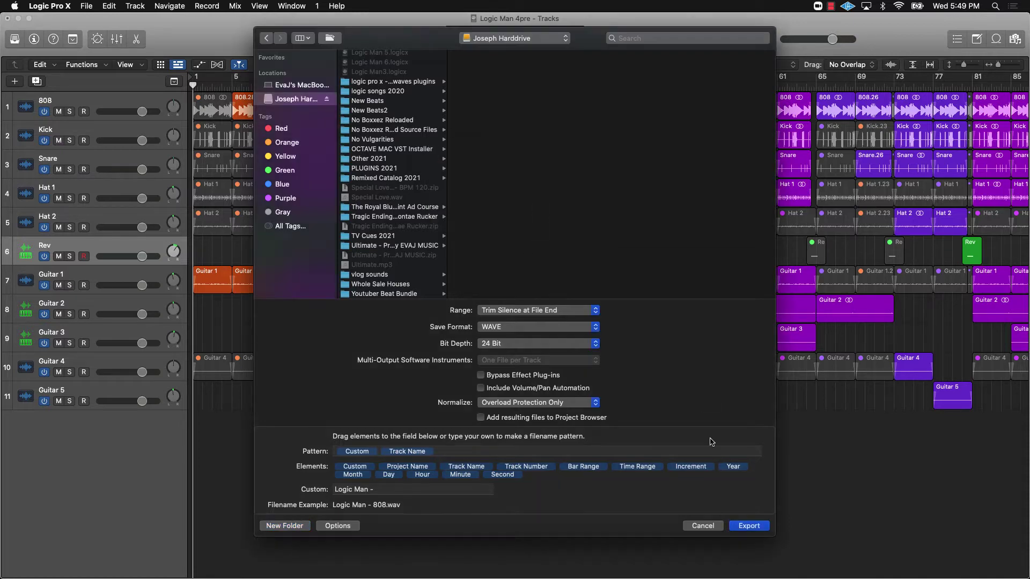
left_click(700, 526)
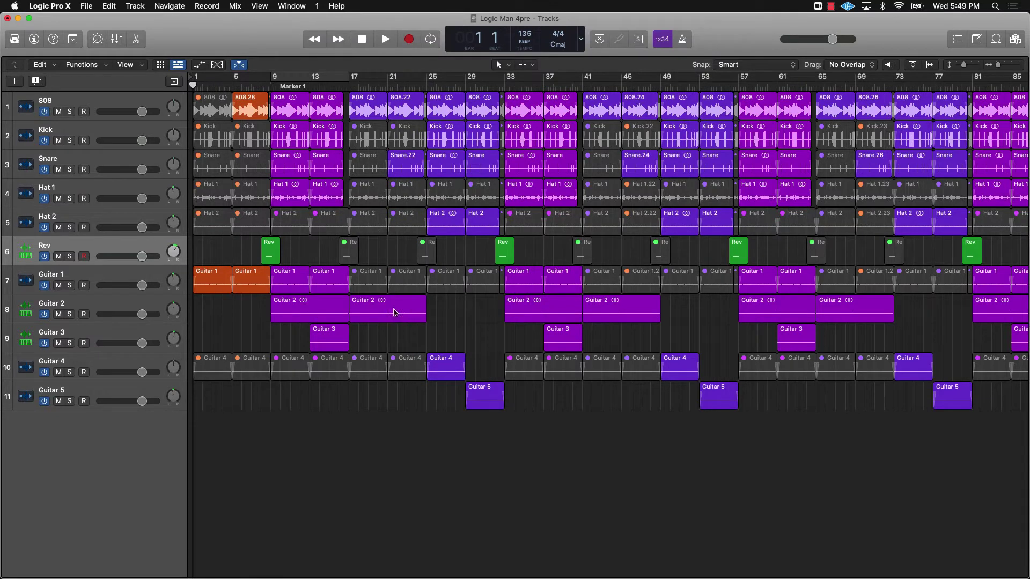
Create a new project containing one audio track while leaving the current project open
left_click(85, 8)
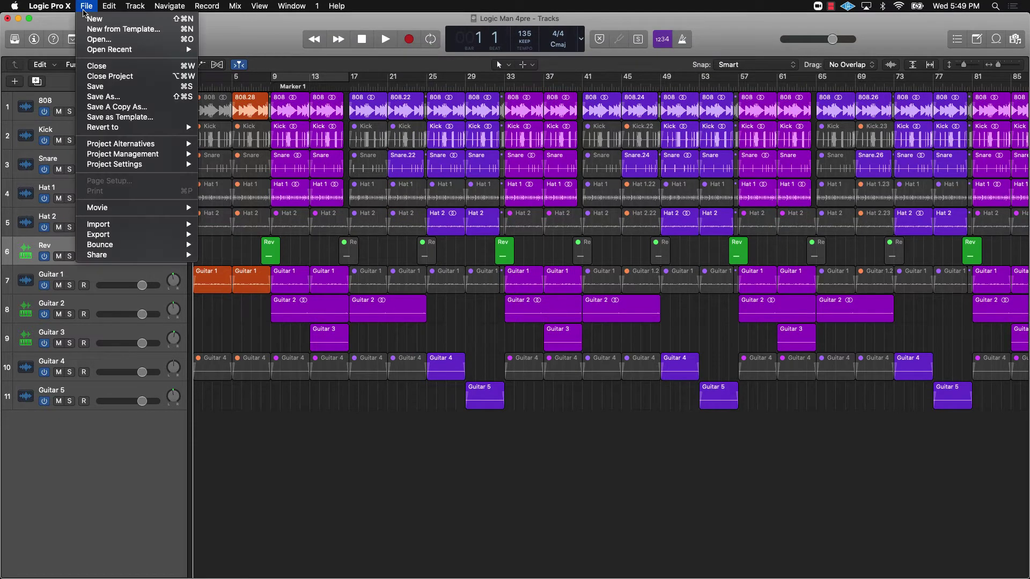
mouse_move(169, 11)
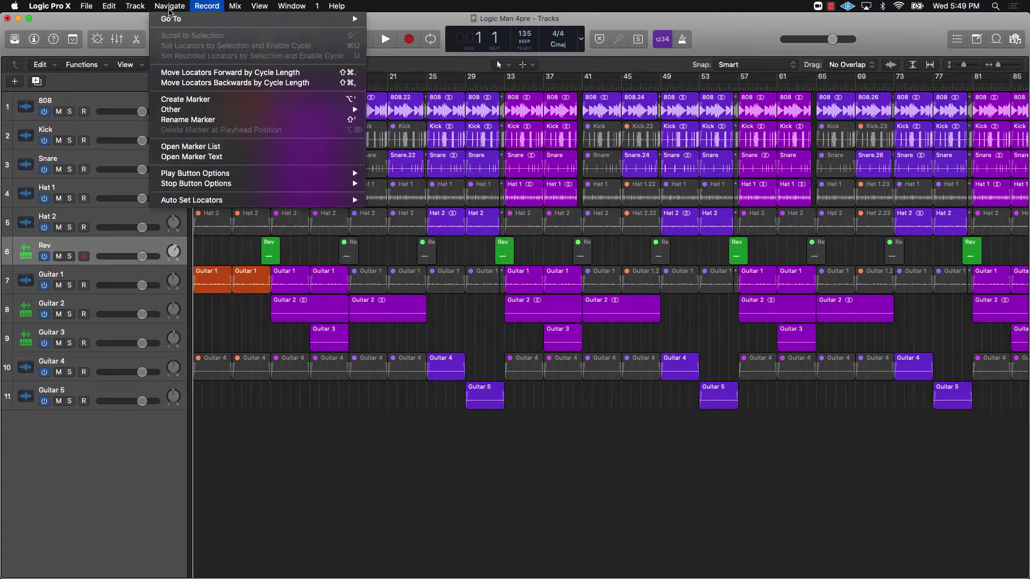
left_click(90, 21)
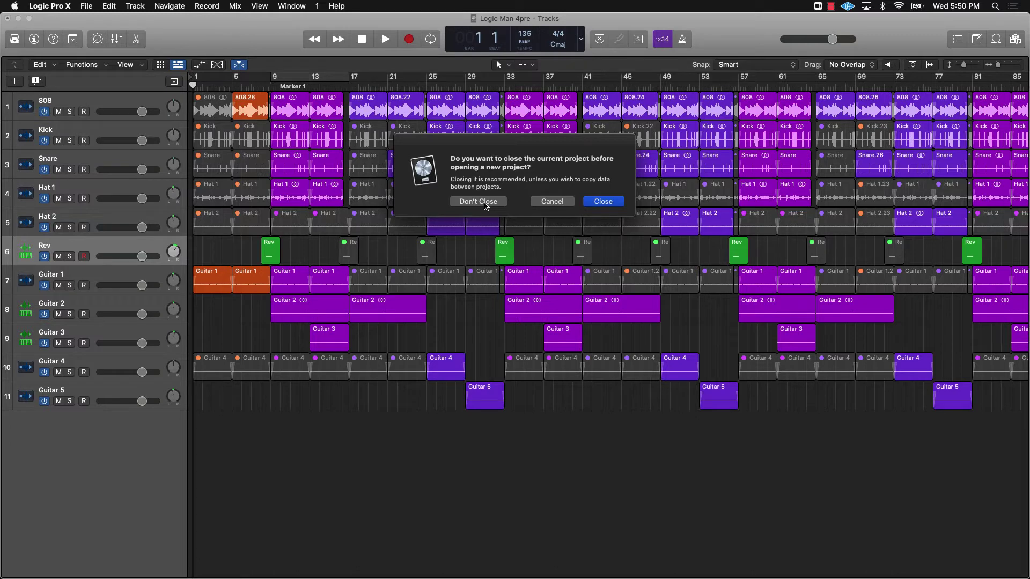
left_click(485, 206)
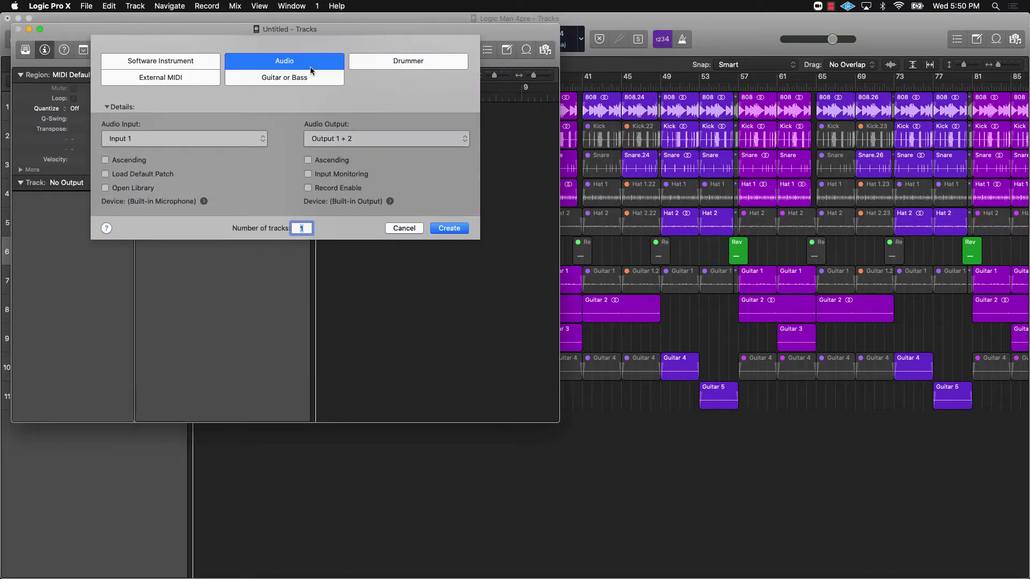
left_click(452, 229)
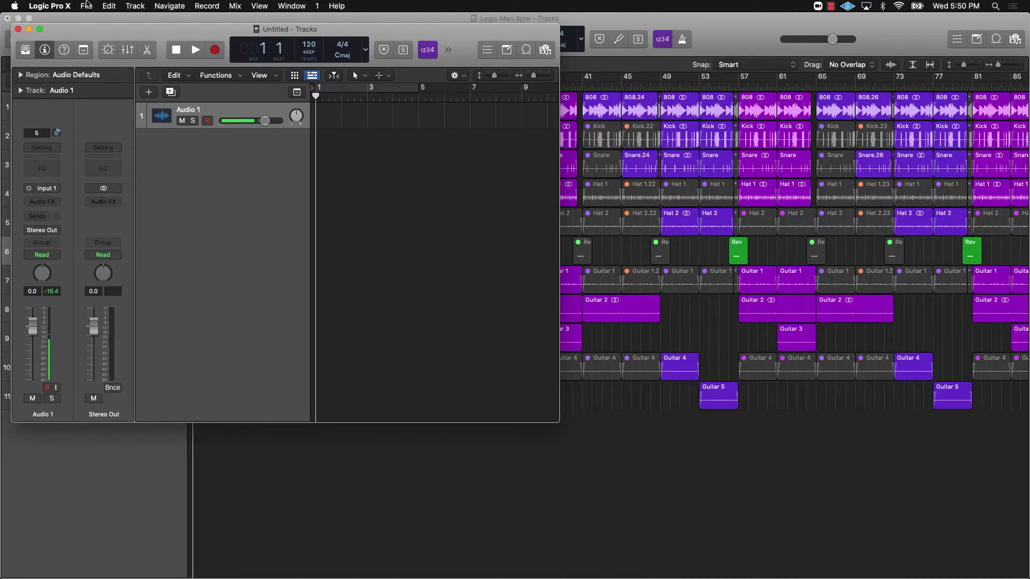
Look over the import options in the untitled project and close that project
left_click(86, 6)
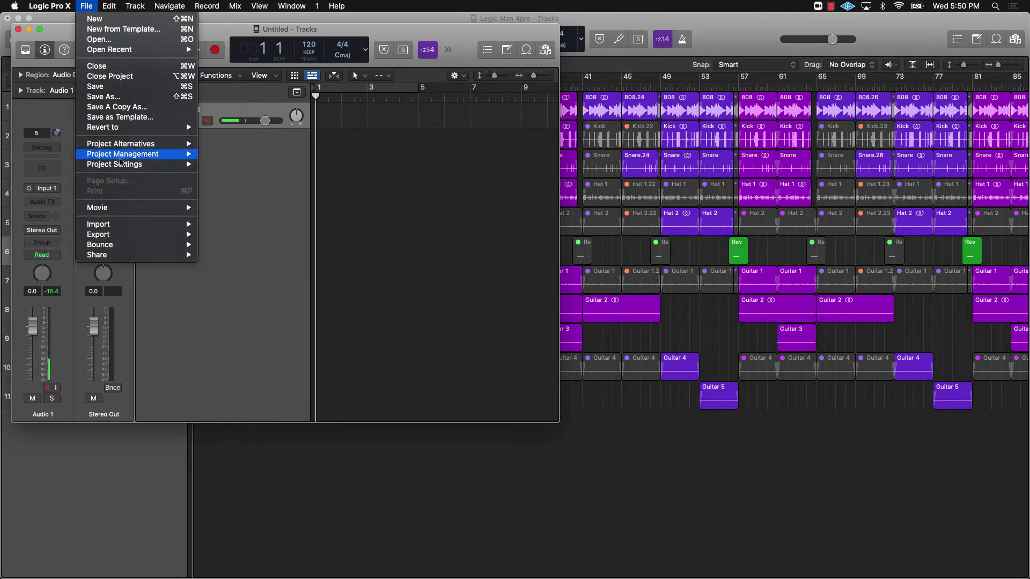
mouse_move(134, 225)
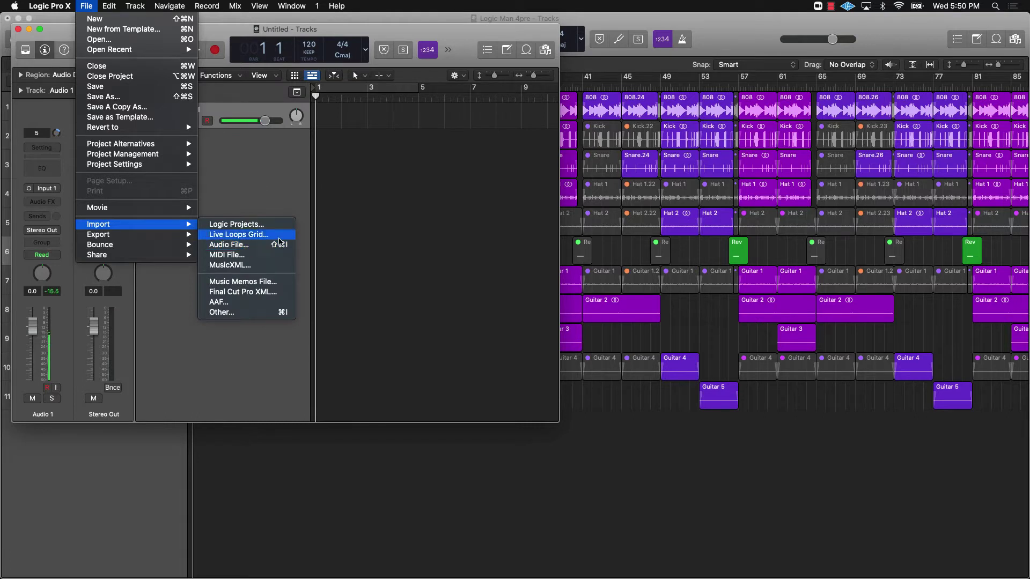
left_click(260, 178)
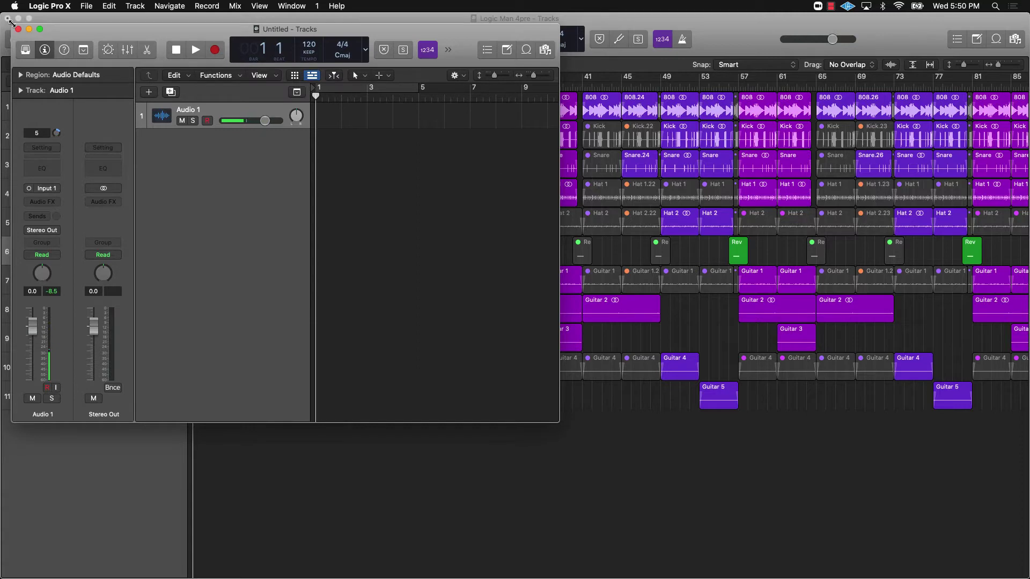
left_click(18, 29)
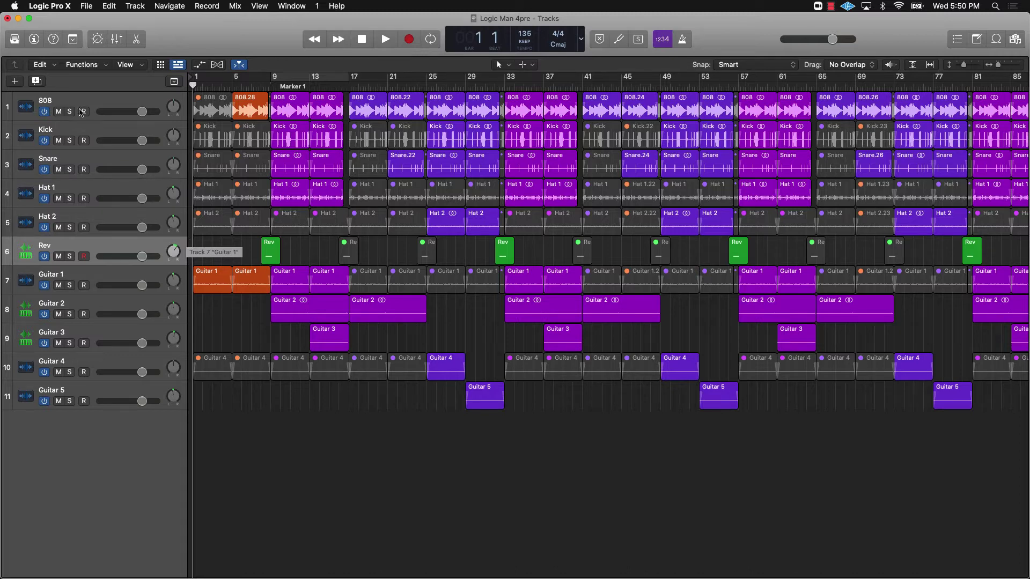
Show the inspector, solo the Guitar 1 track and play its opening briefly
key("i")
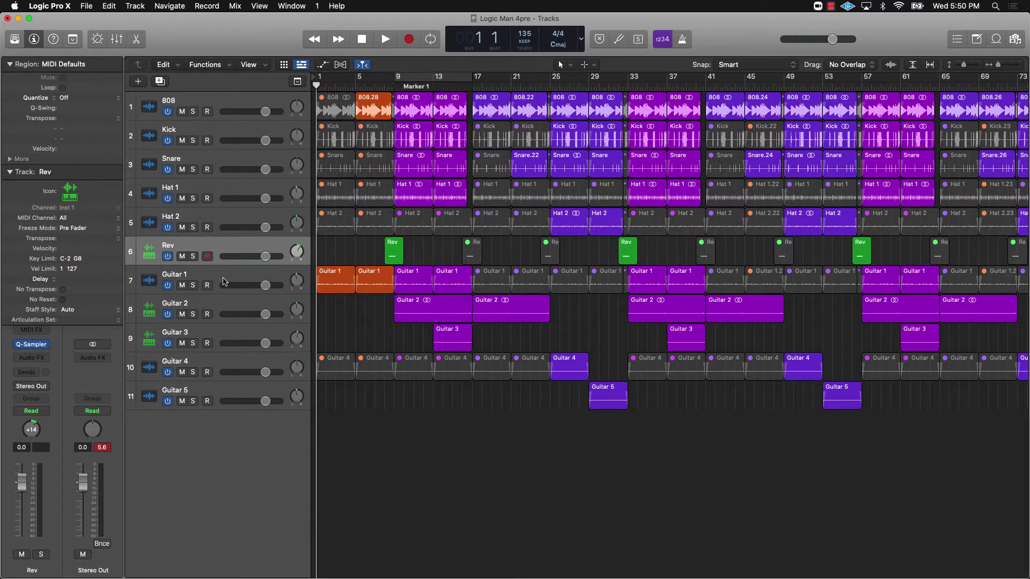
left_click(225, 282)
left_click(192, 285)
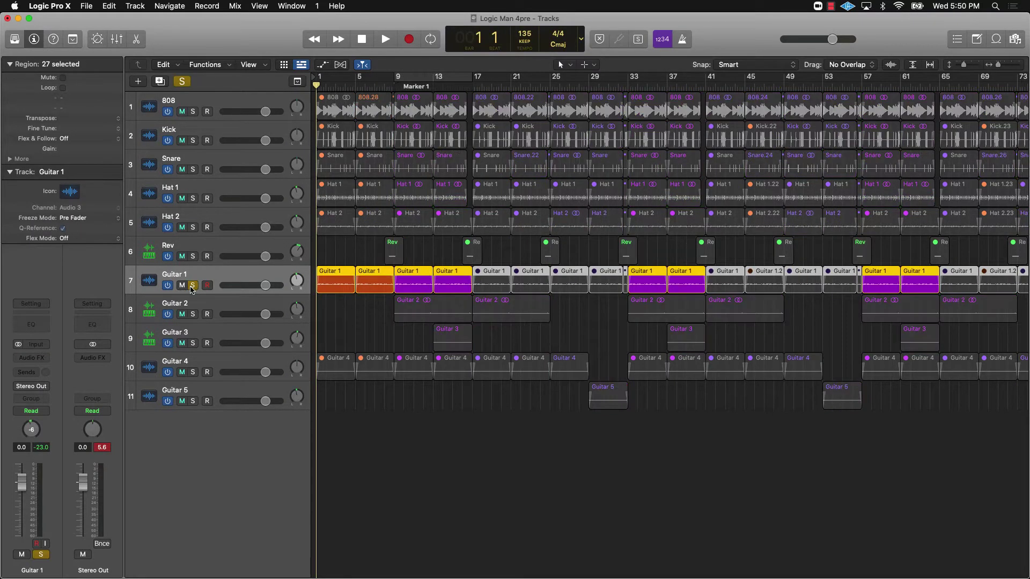
key("space")
key("space")
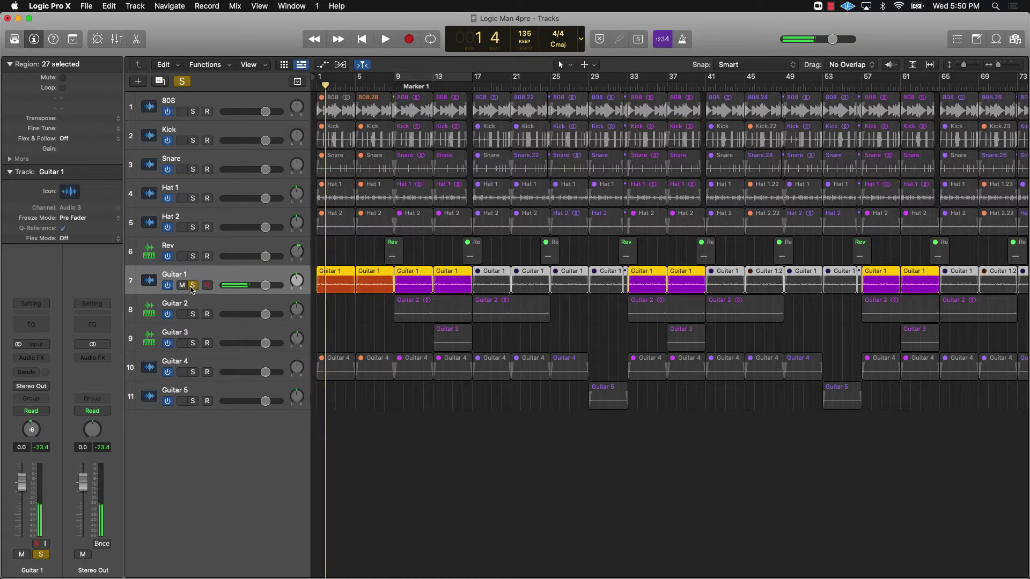
Deselect the Guitar 1 regions and return the playhead to the start of the project
left_click(376, 329)
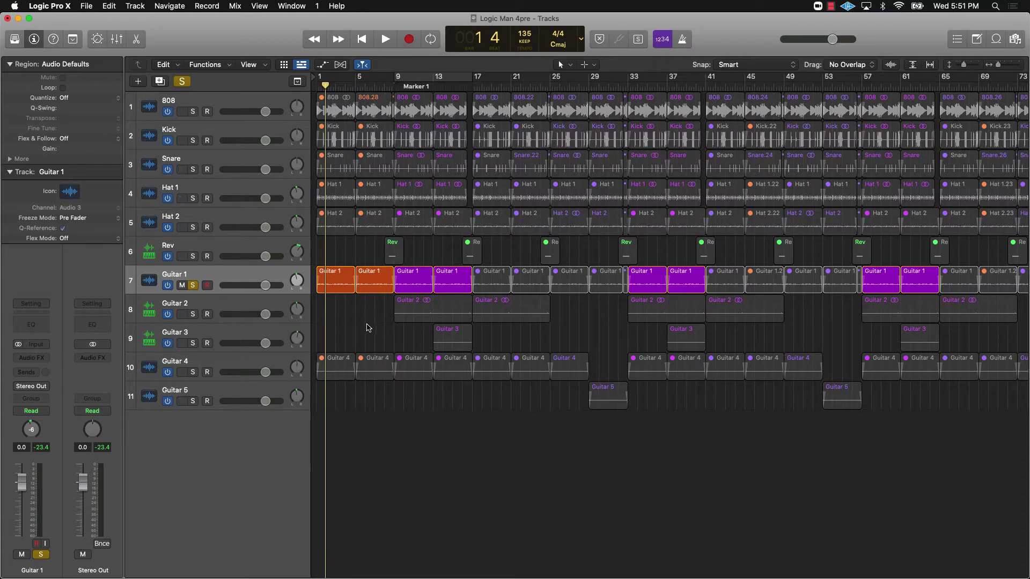
left_click(214, 270)
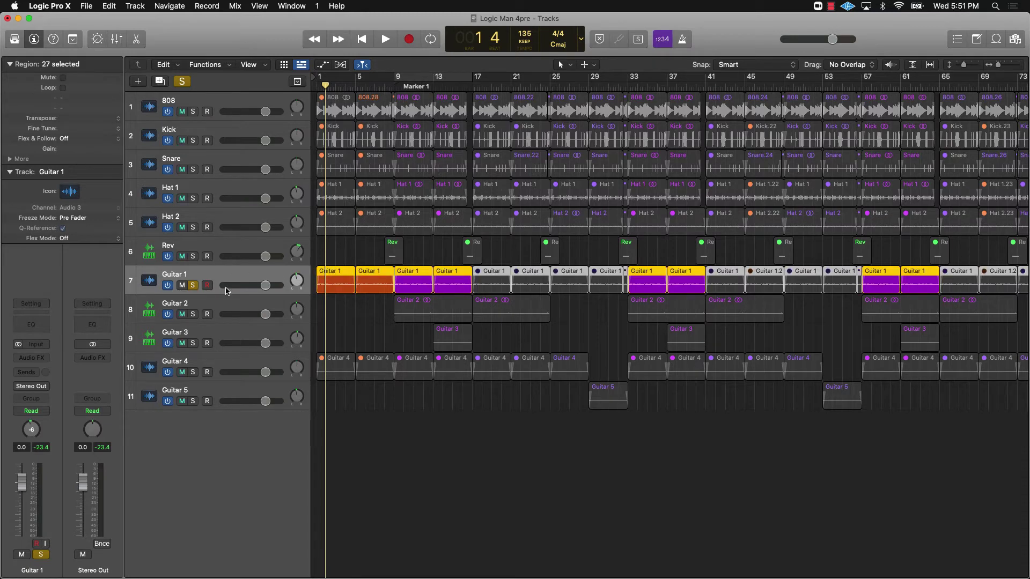
left_click(381, 318)
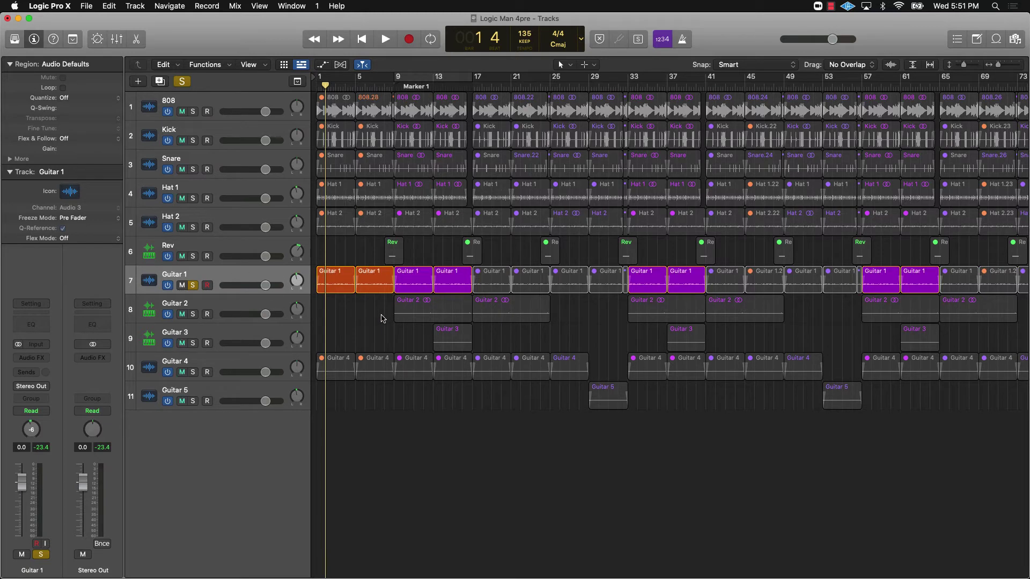
key("Return")
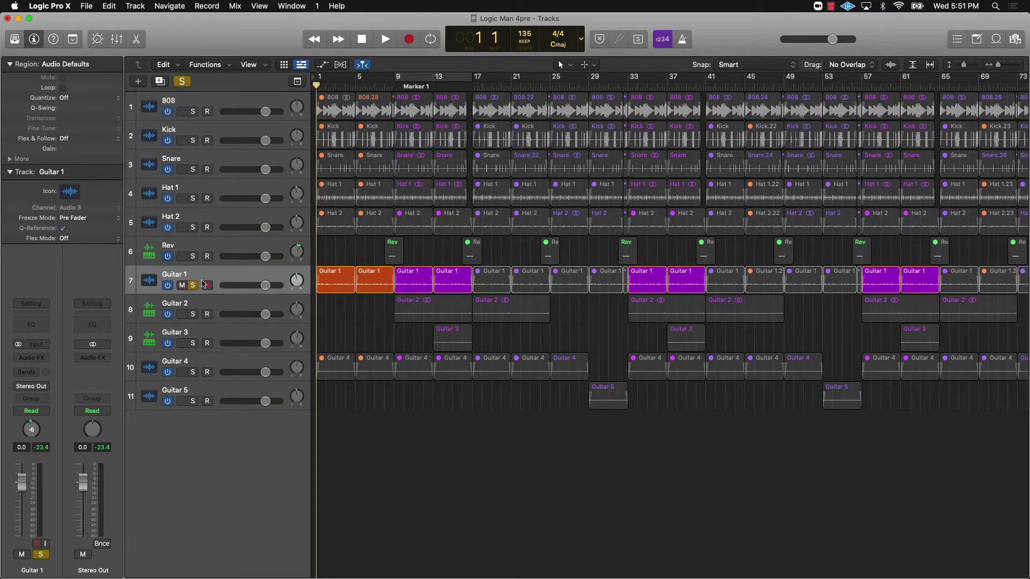
Unsolo Guitar 1, solo the tracks from 808 to Rev and briefly play them in the bar 9 to 17 cycle
left_click(193, 285)
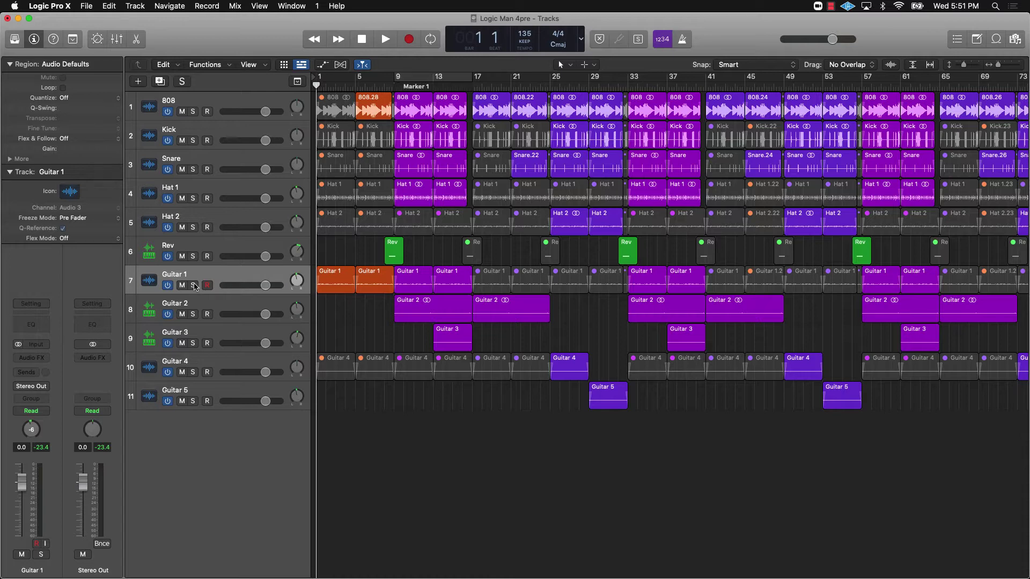
left_click(418, 78)
left_click_drag(193, 112, 219, 232)
key("space")
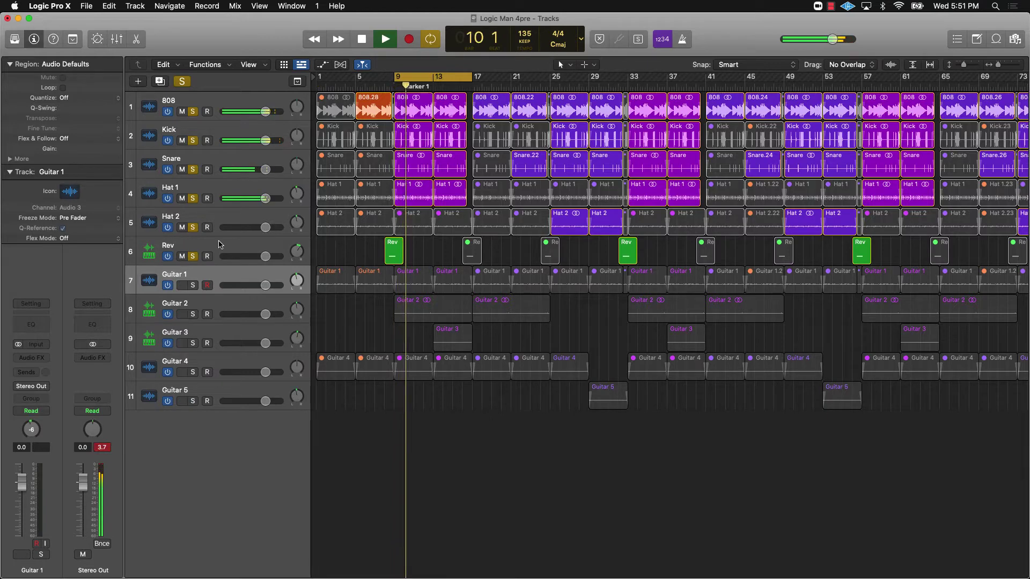
key("space")
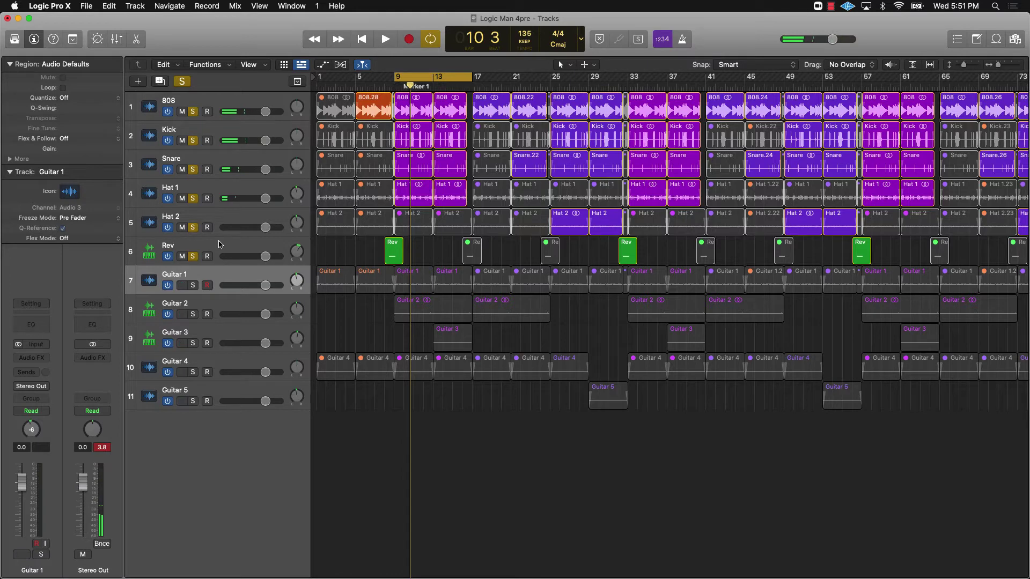
Clear all track solos, deselect the regions and turn off the cycle range
left_click(206, 161)
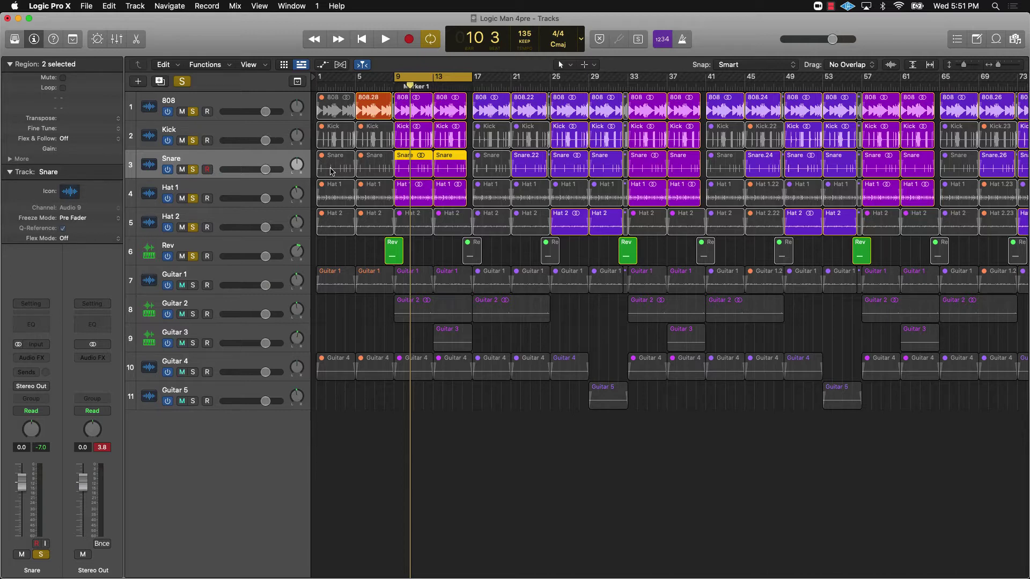
left_click(182, 81)
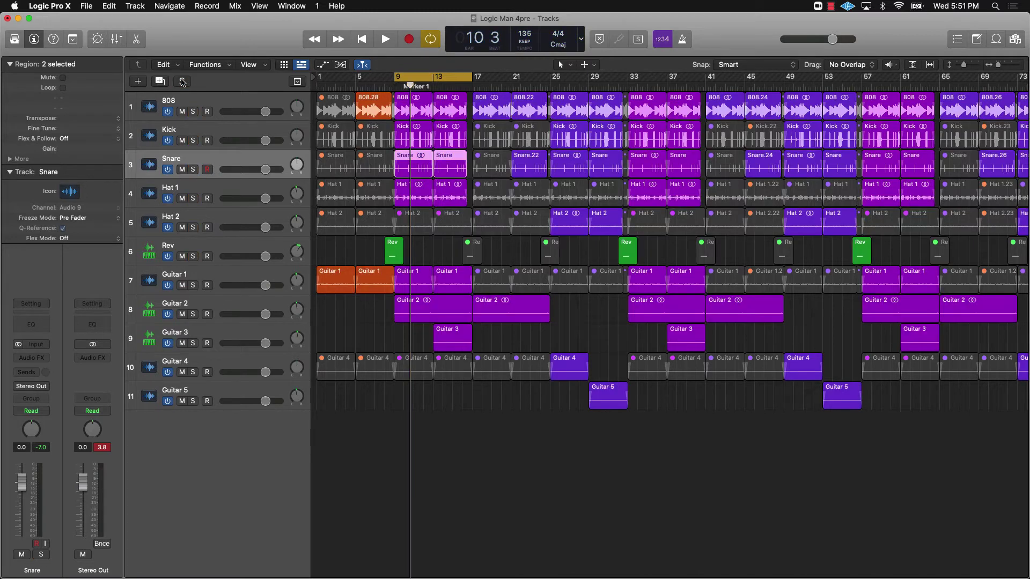
left_click(353, 256)
left_click(433, 73)
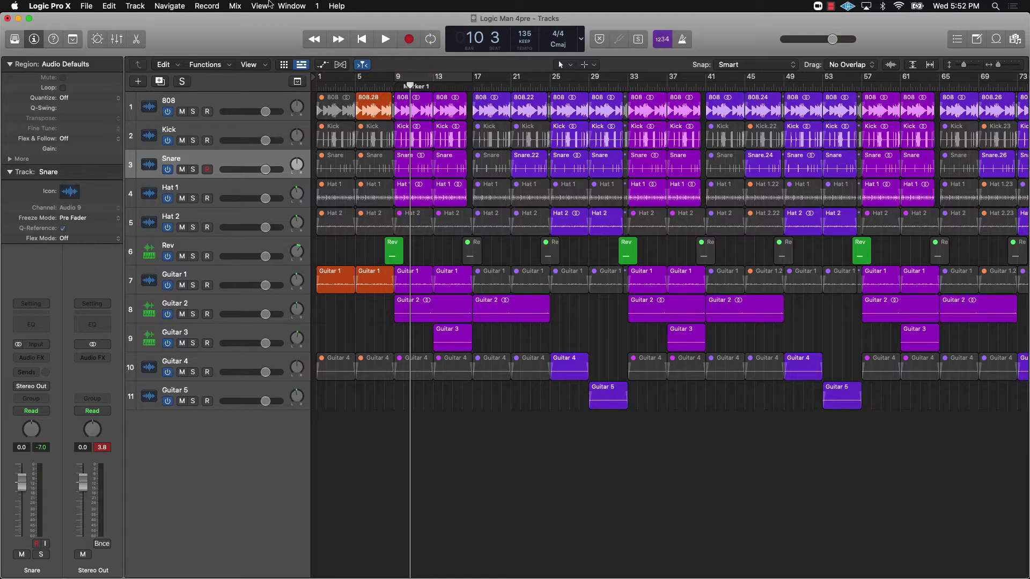
Show the mixer and clear the peak level readings
left_click(116, 40)
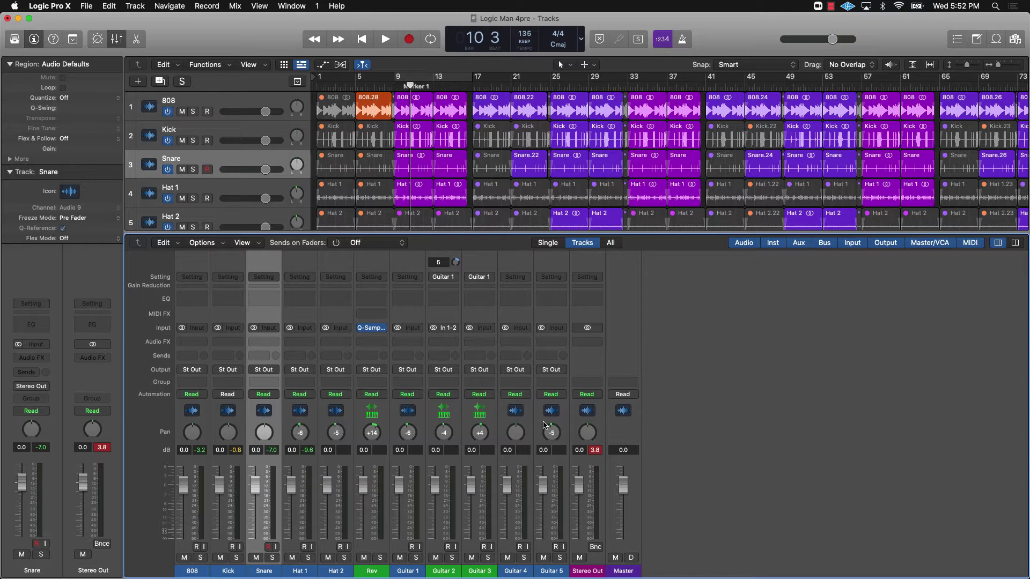
left_click(596, 452)
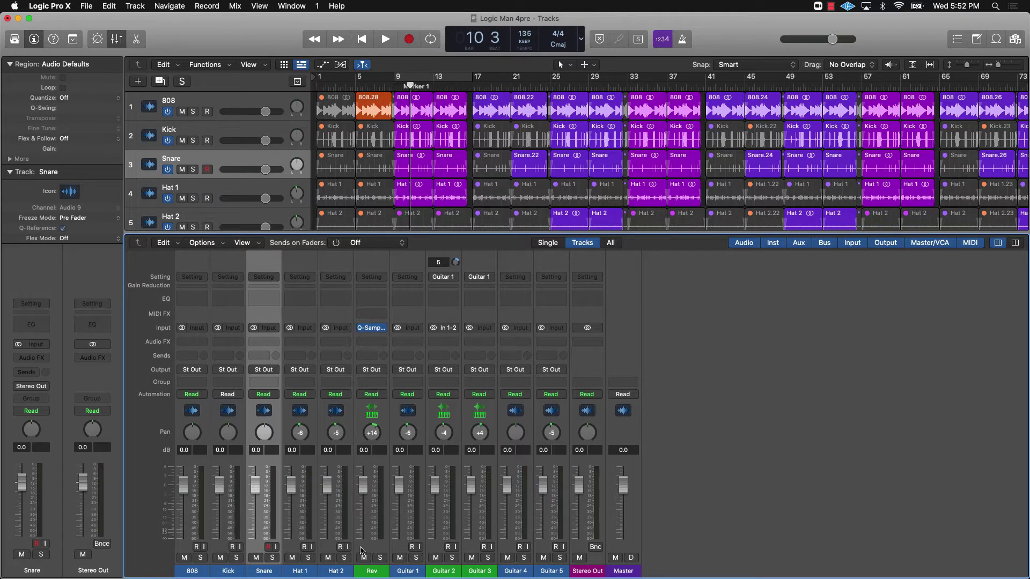
Route the outputs of the 808, Kick, Snare, Hat 1, Hat 2 and Rev channels to Bus 1
left_click(372, 572)
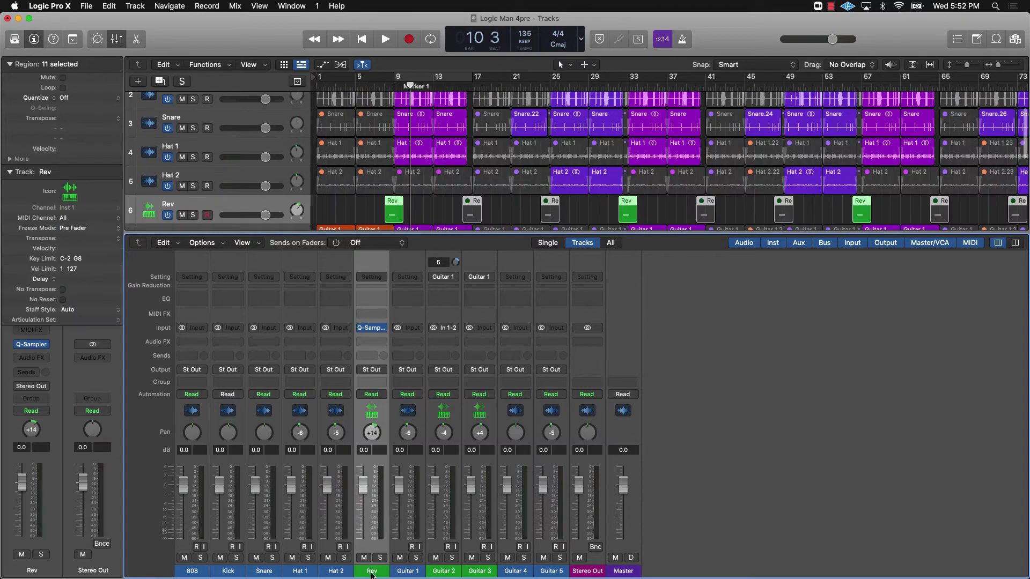
left_click(195, 571, "shift")
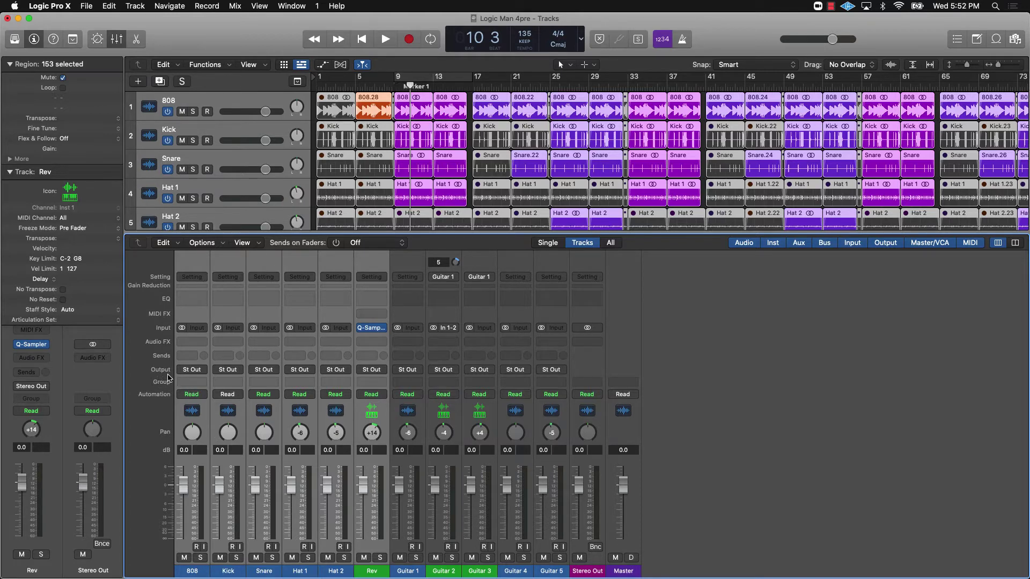
left_click(183, 372)
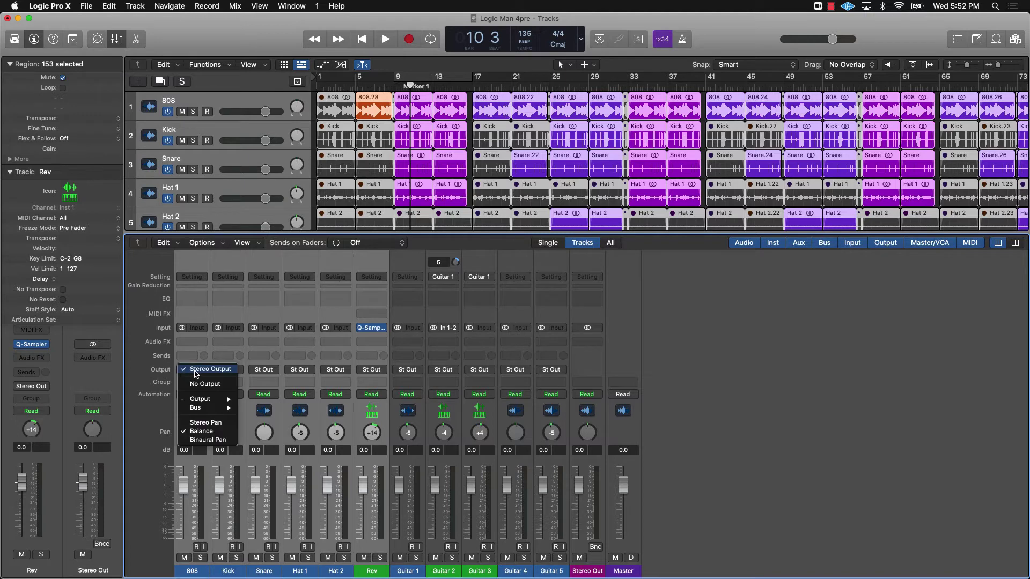
mouse_move(211, 409)
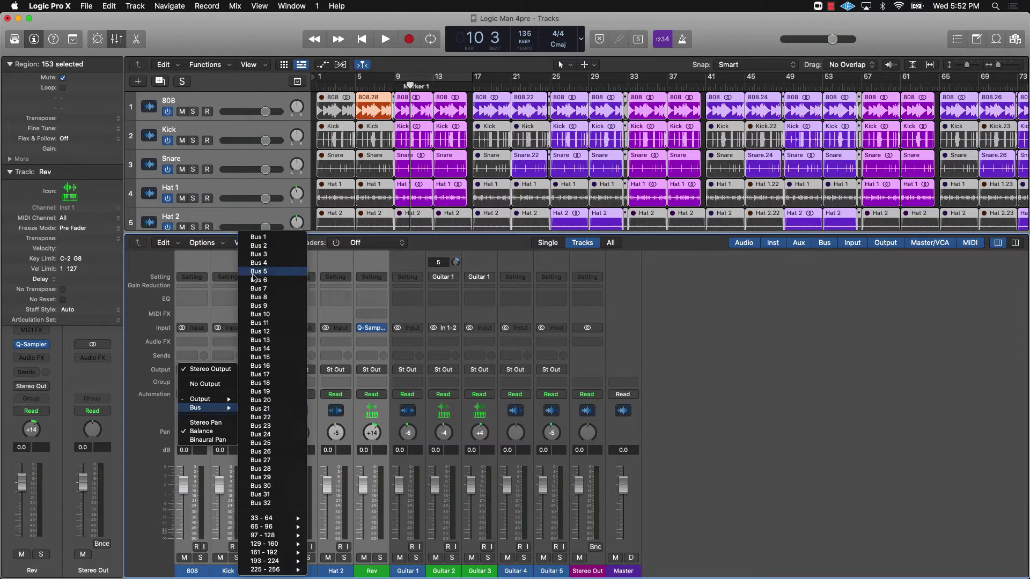
left_click(257, 237)
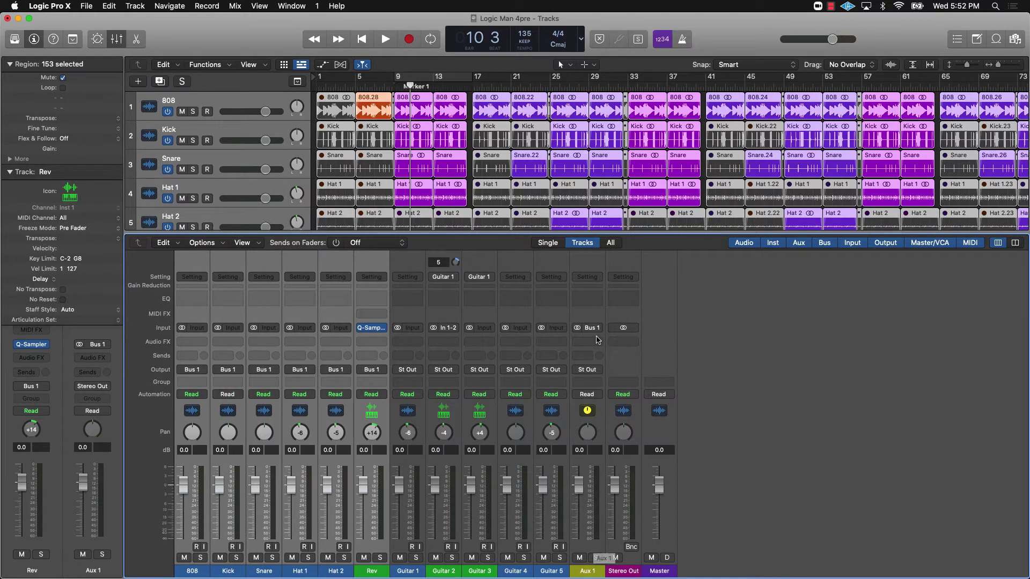
Rename the aux channel fed by Bus 1 as Drums
double_click(585, 570)
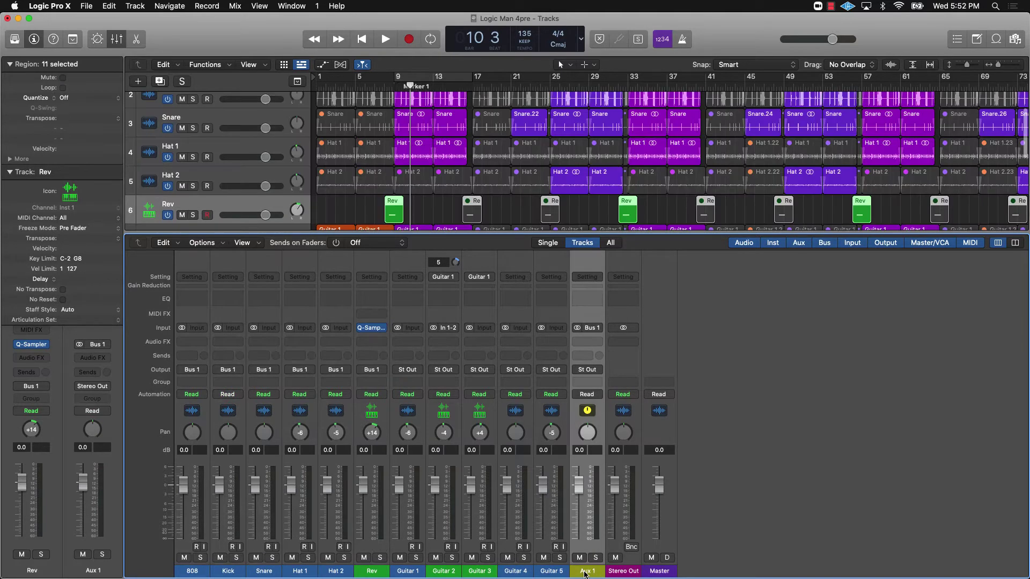
type("Drums")
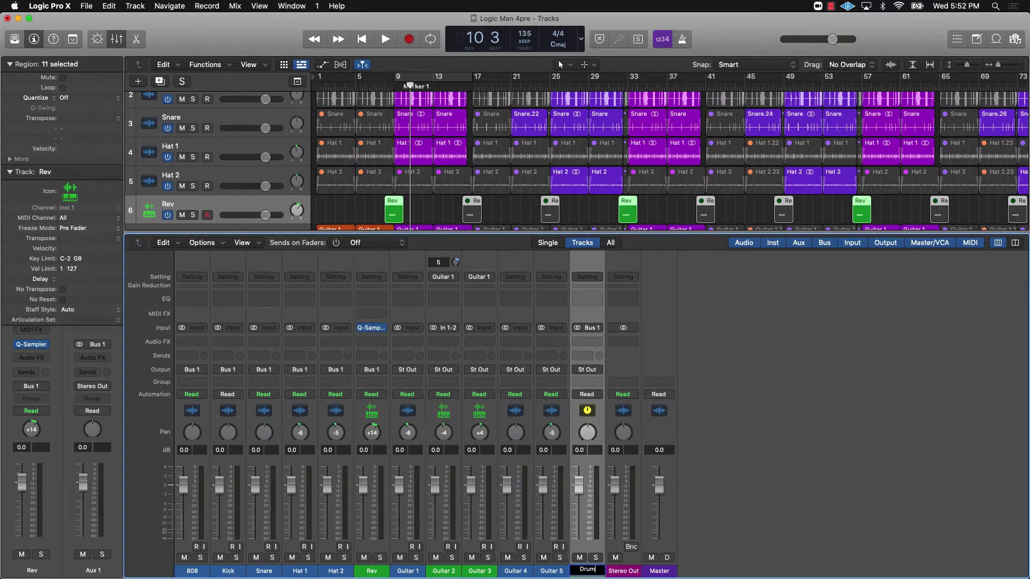
key("Return")
Route the outputs of the Guitar 1 to Guitar 5 channels to Bus 2
left_click(411, 574)
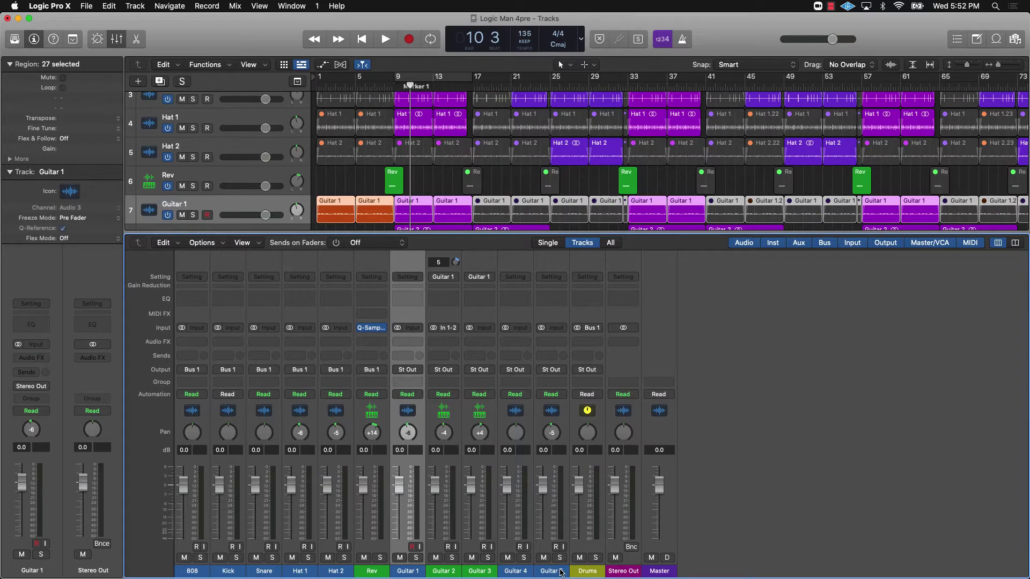
left_click(561, 572, "shift")
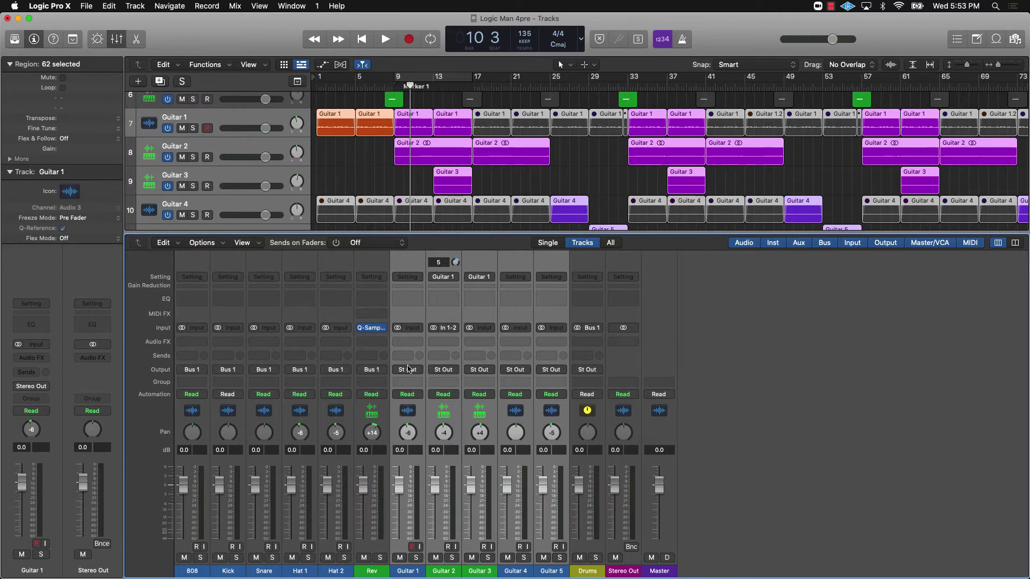
left_click(408, 369)
mouse_move(421, 407)
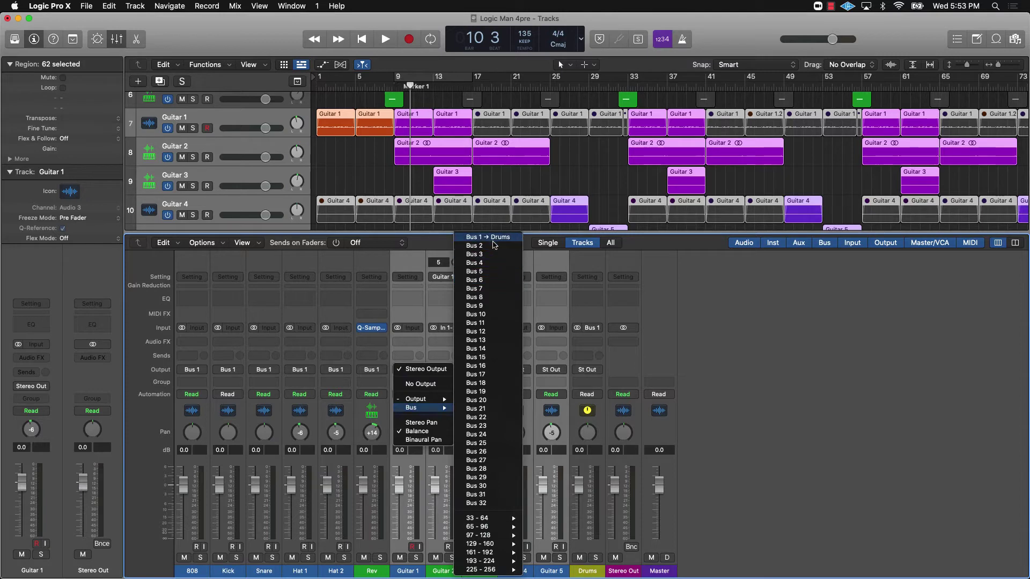
left_click(493, 246)
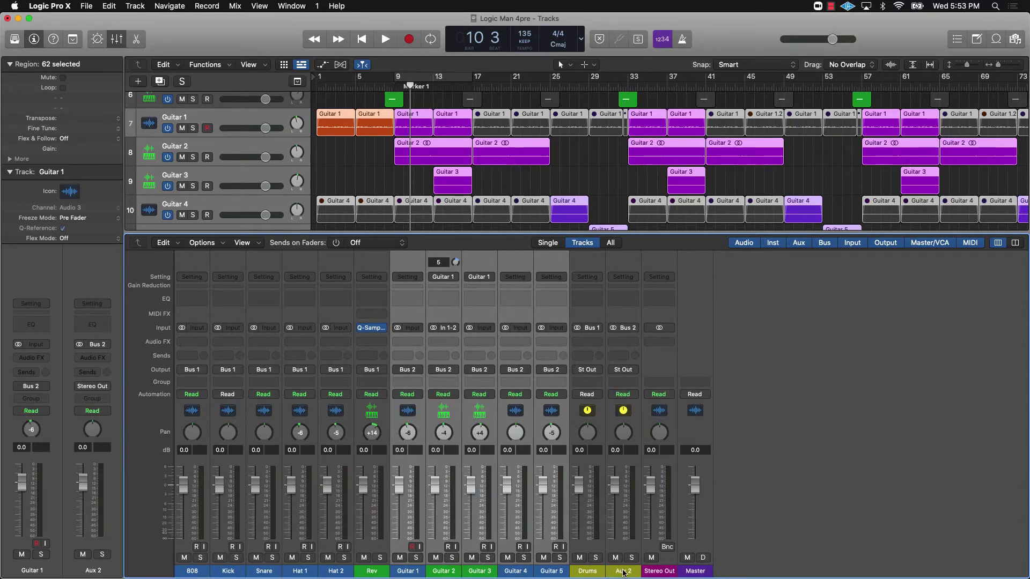
Rename the aux channel fed by Bus 2 as Melody and deselect the regions
left_click(622, 572)
type("M")
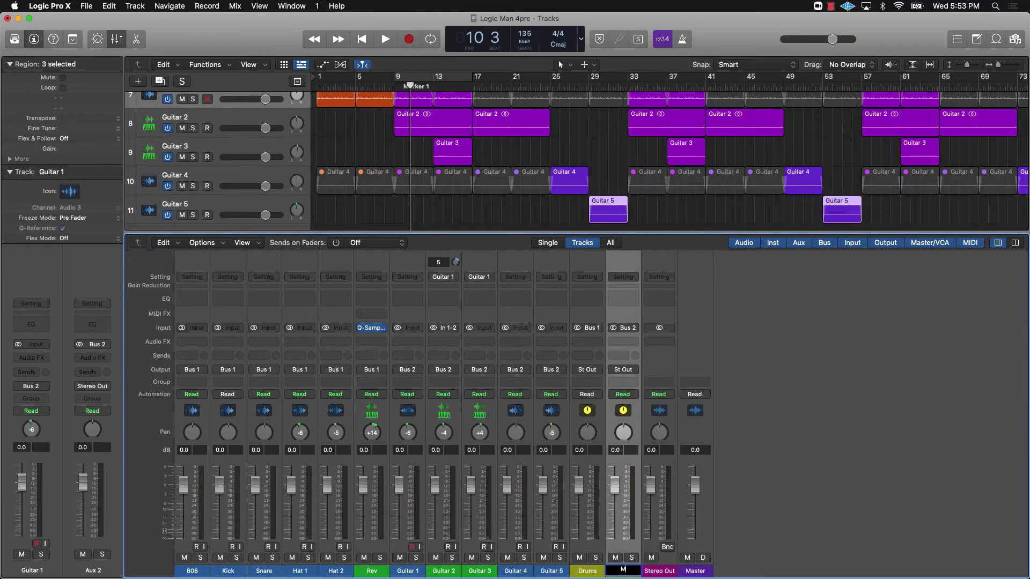
type("elody")
key("Return")
left_click(675, 210)
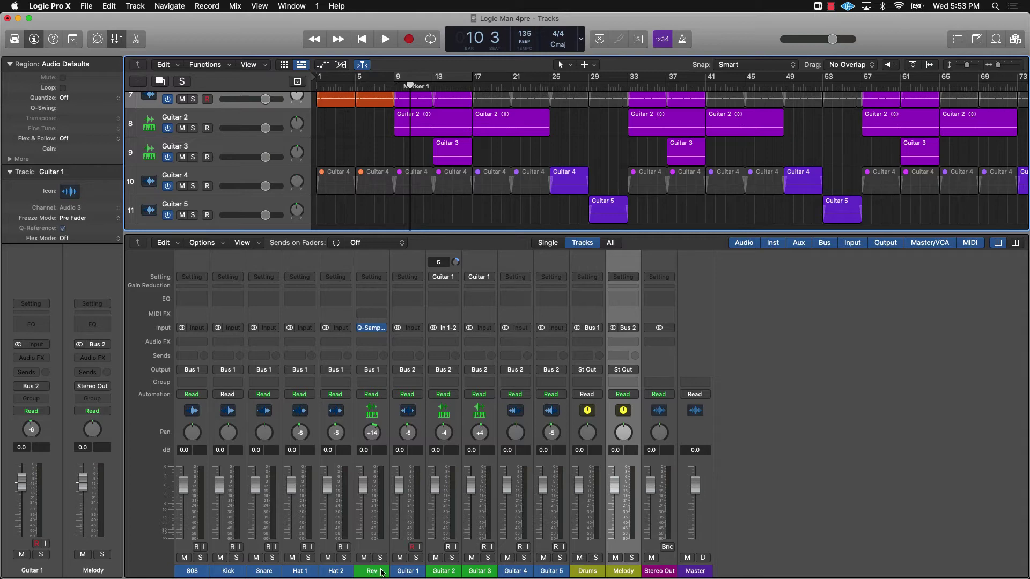
Select the 808 to Rev channels, then the Drums aux, and nudge the Drums volume to 0.1 dB
left_click(382, 571)
key("super+a")
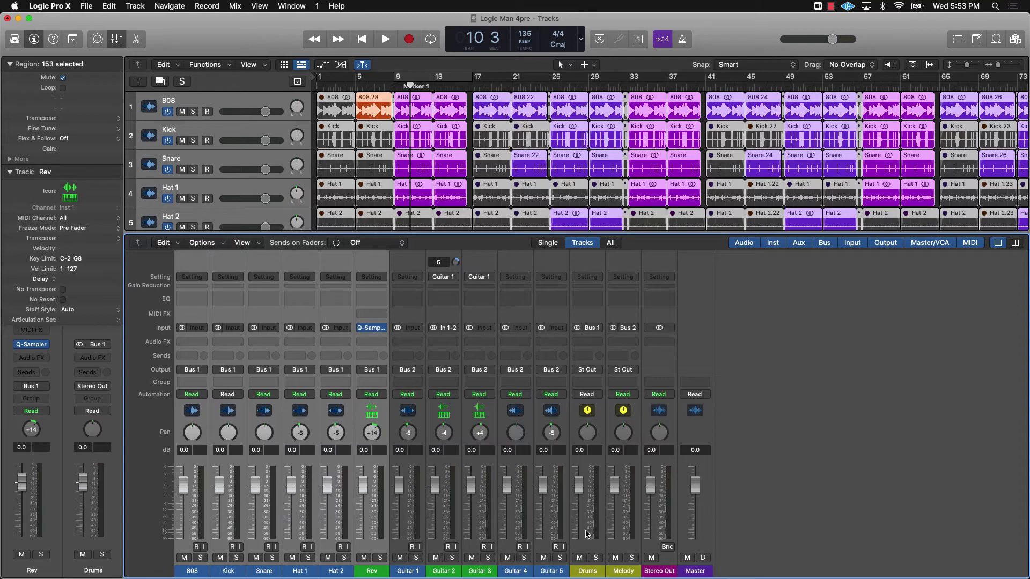
left_click(587, 536)
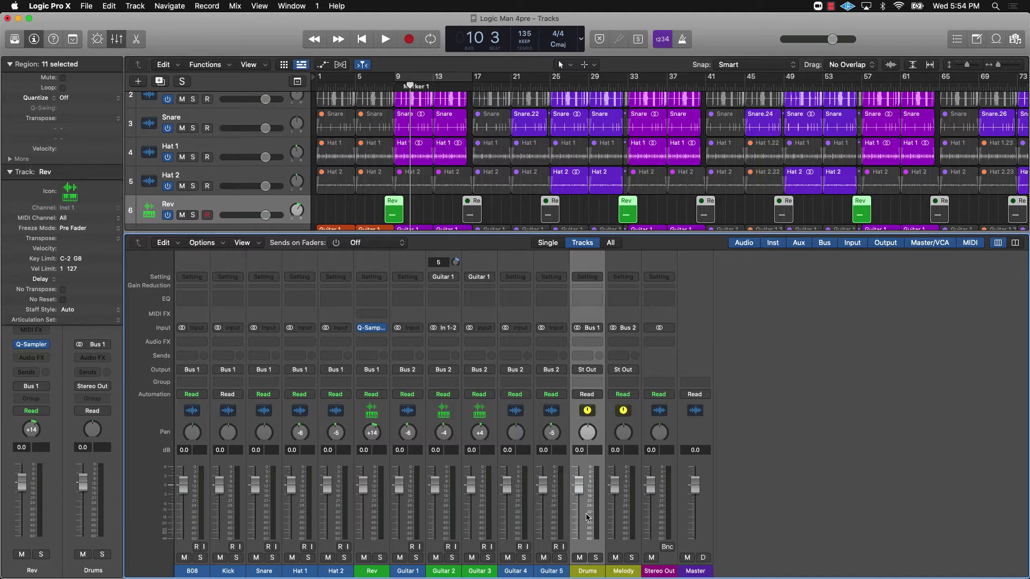
left_click_drag(579, 486, 580, 489)
Highlight the Guitar 1 to Guitar 5 channels and the Melody aux they feed, then deselect the regions
left_click_drag(407, 572, 544, 574)
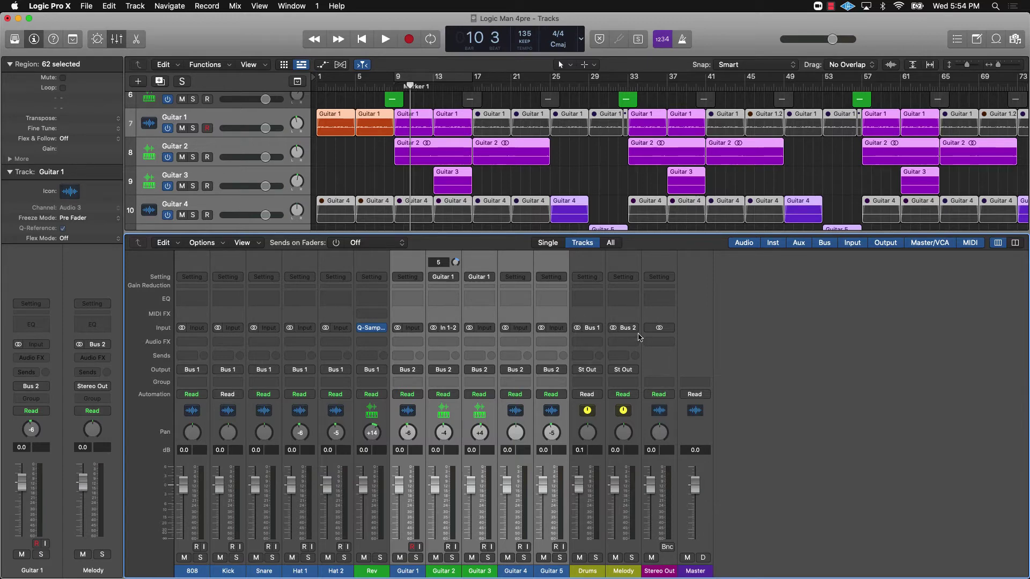
left_click(622, 314)
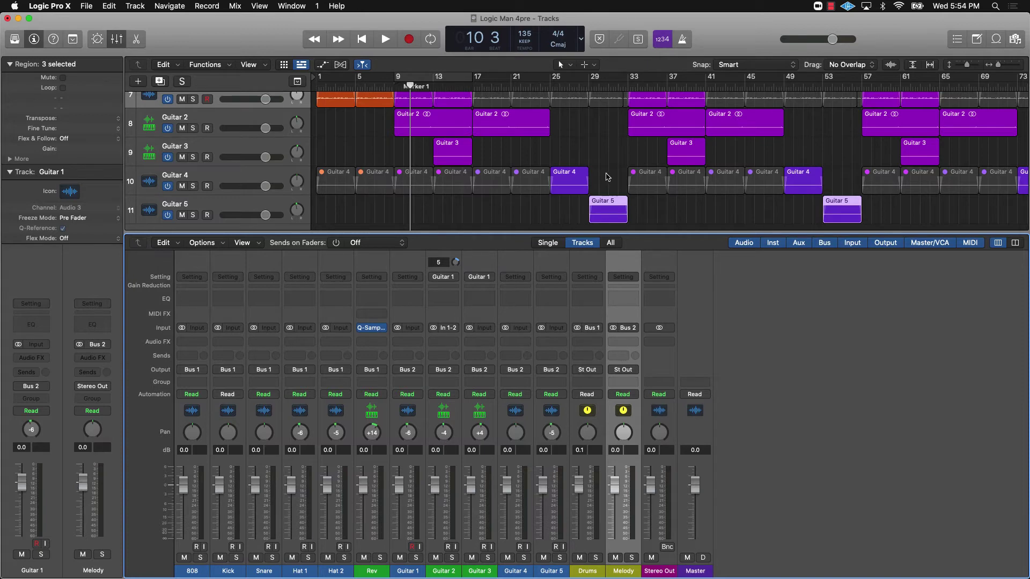
left_click(607, 177)
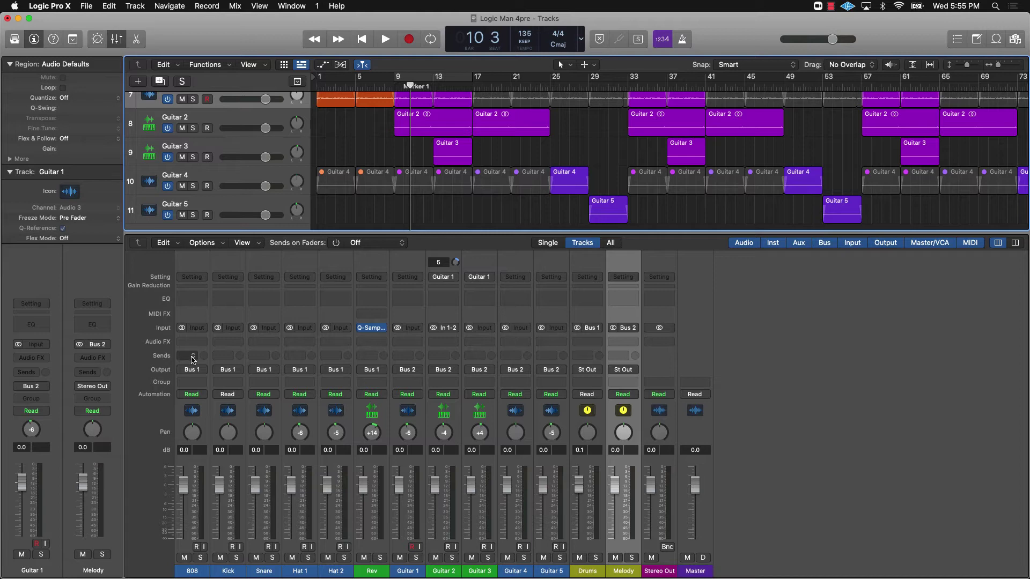
Look over the send options of the 808 channel and of the Guitar 1 to Guitar 5 channels
left_click(193, 359)
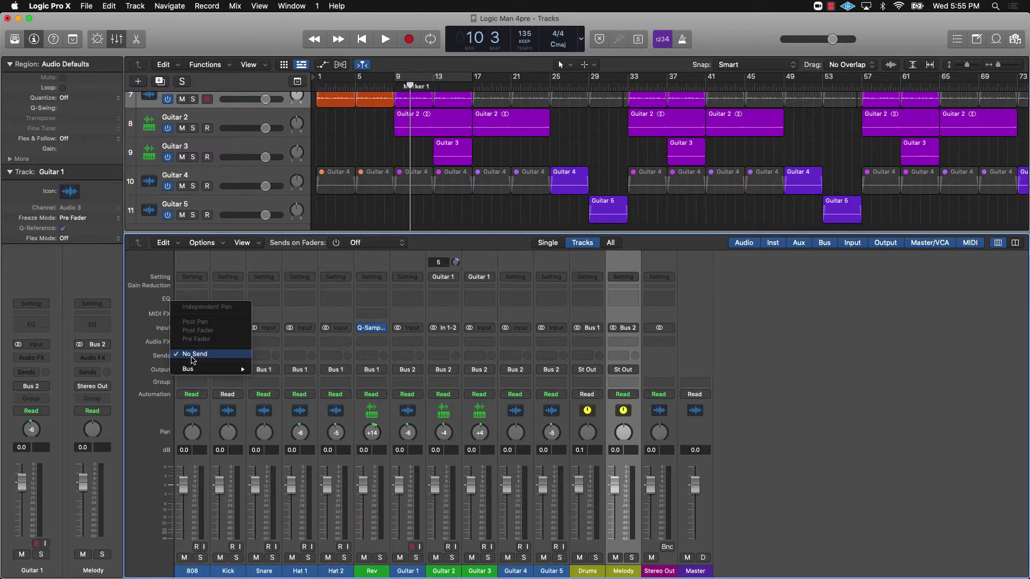
left_click(160, 355)
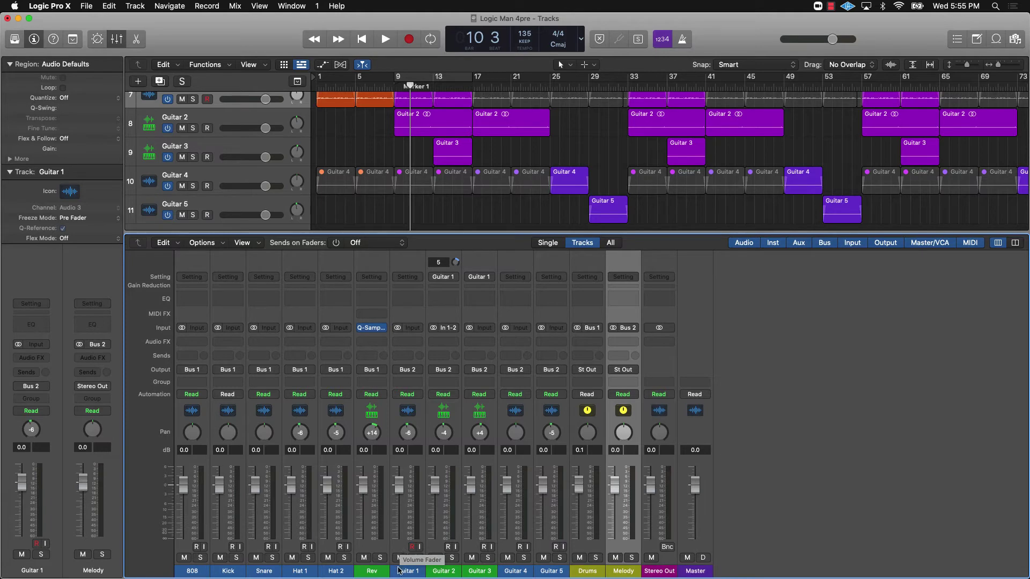
left_click_drag(399, 569, 546, 575)
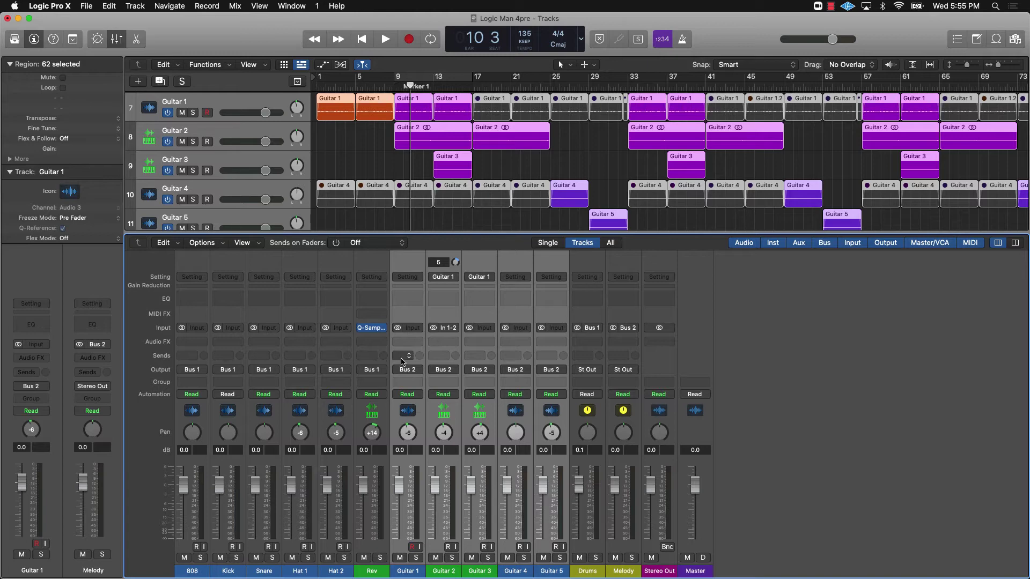
left_click(401, 357)
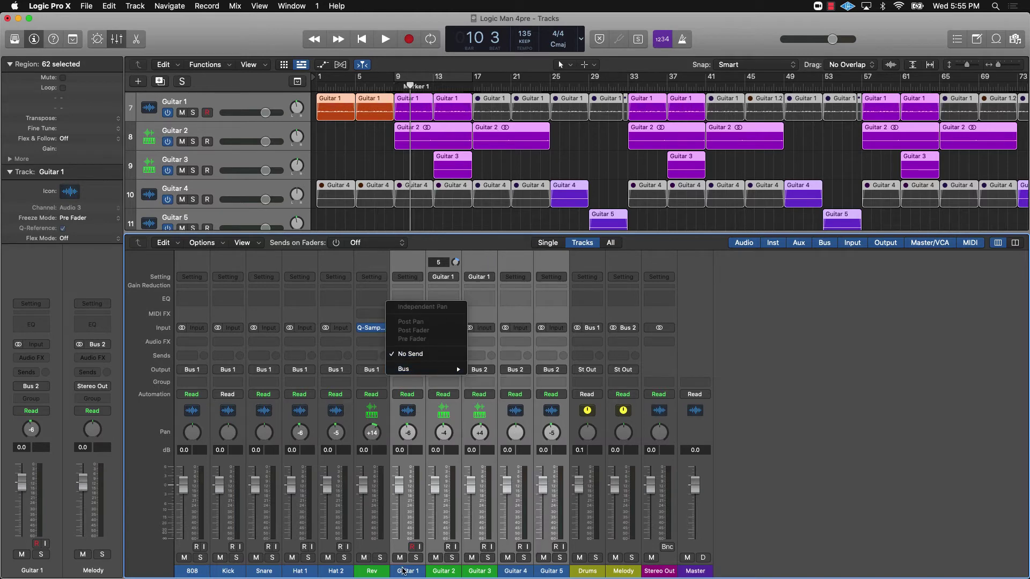
Select only the Guitar 1 channel and add a send to Bus 3 on it
left_click(403, 571)
left_click(398, 421)
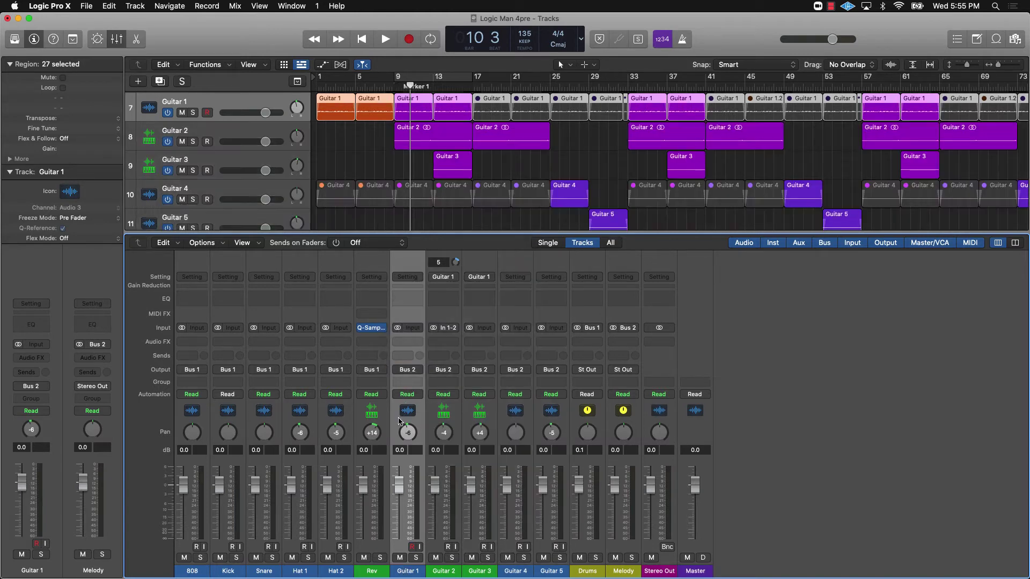
left_click(408, 356)
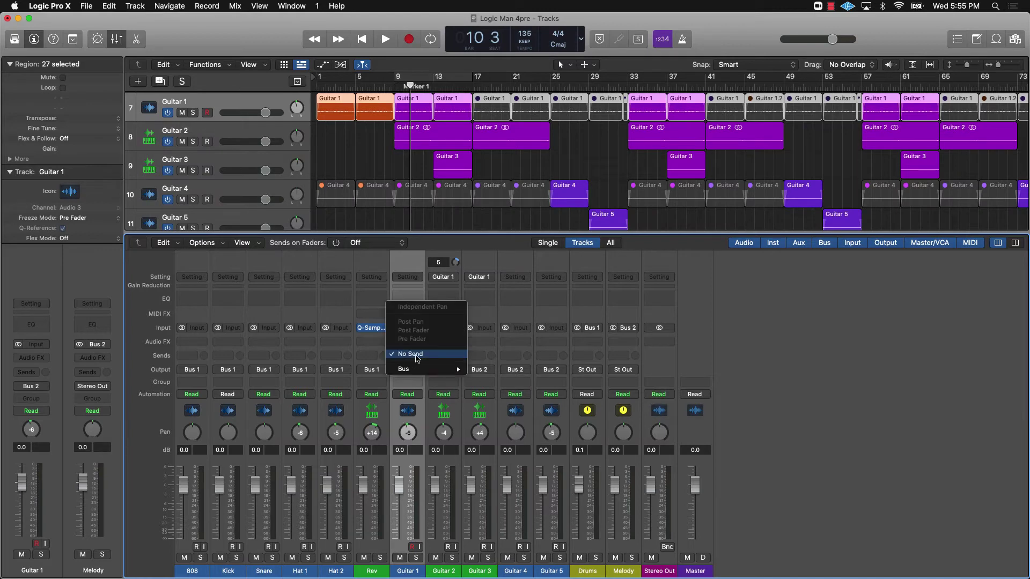
mouse_move(415, 370)
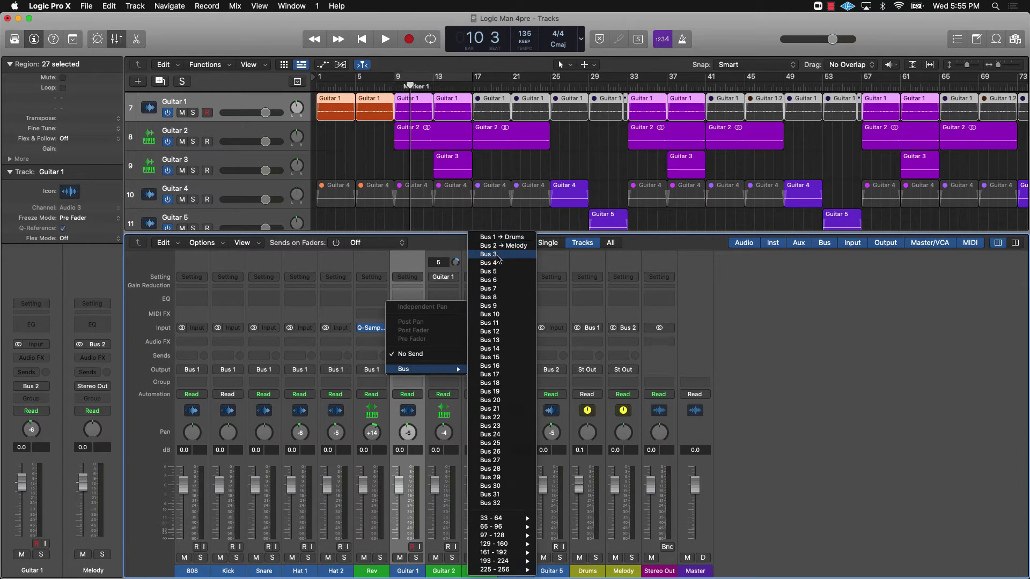
left_click(494, 256)
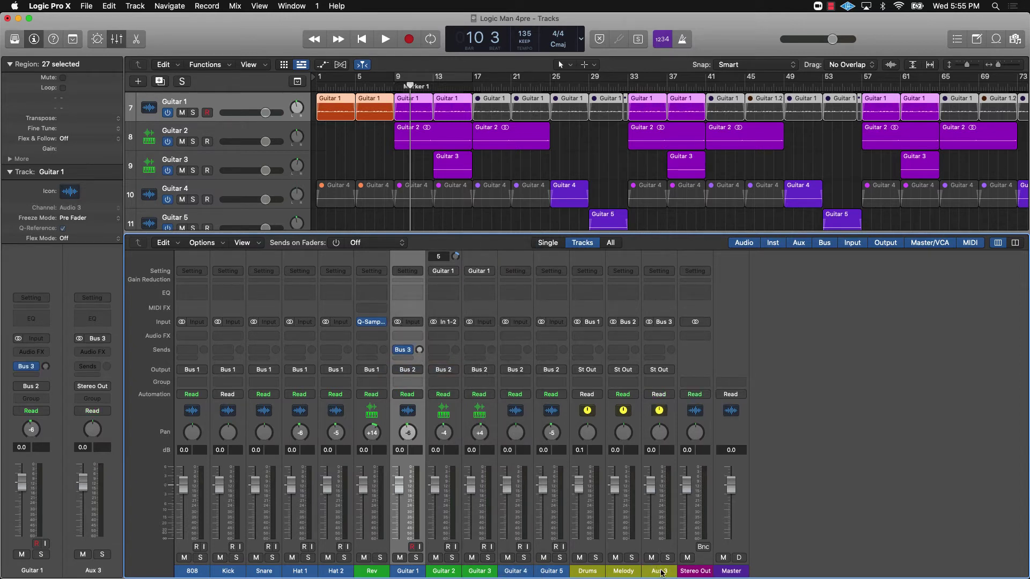
Rename the Aux 3 channel in the mixer as Reverb
double_click(663, 571)
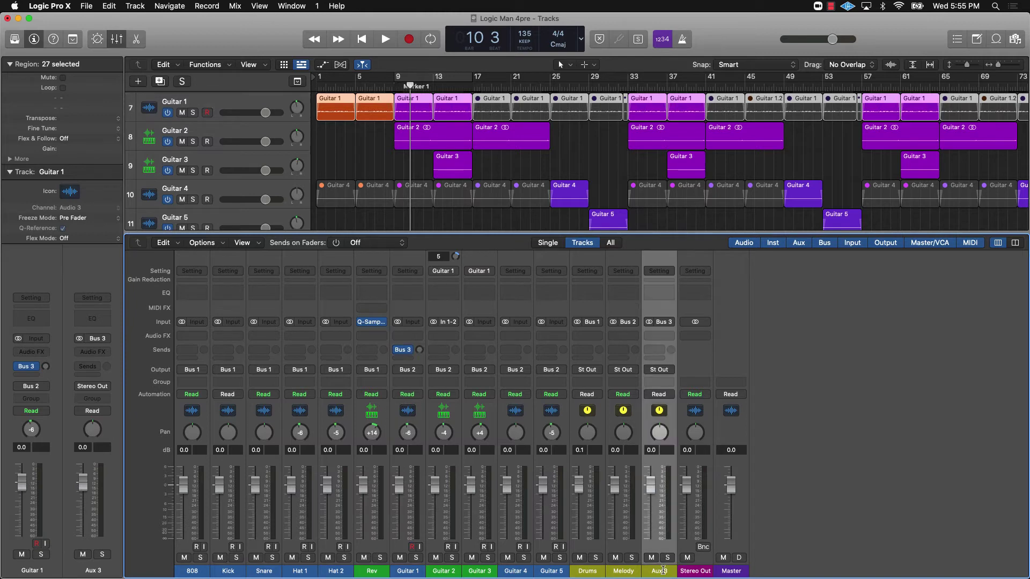
type("Reverb")
key("Return")
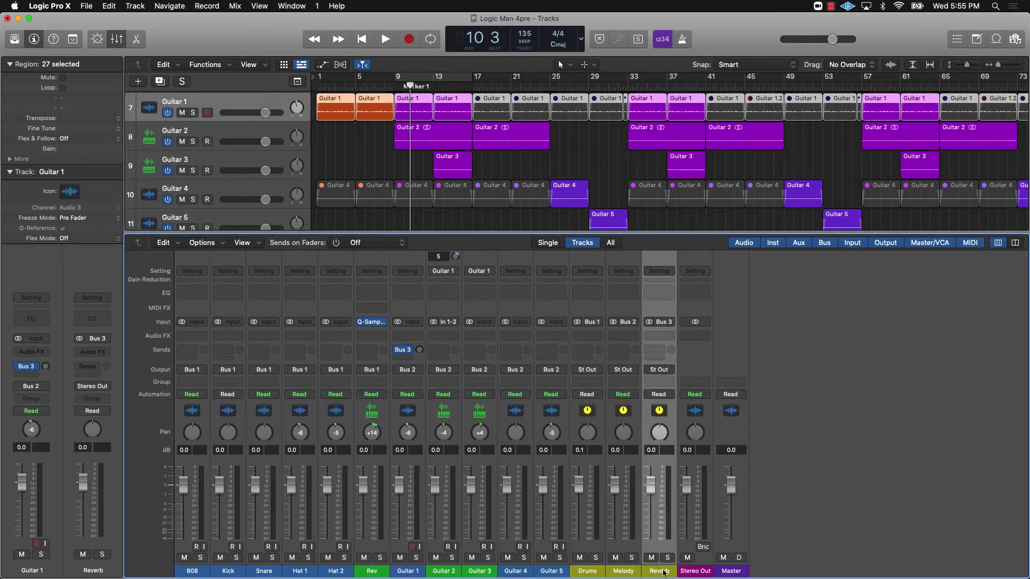
Insert a stereo ChromaVerb as the audio effect on the Reverb aux and close its plug-in window
left_click(664, 338)
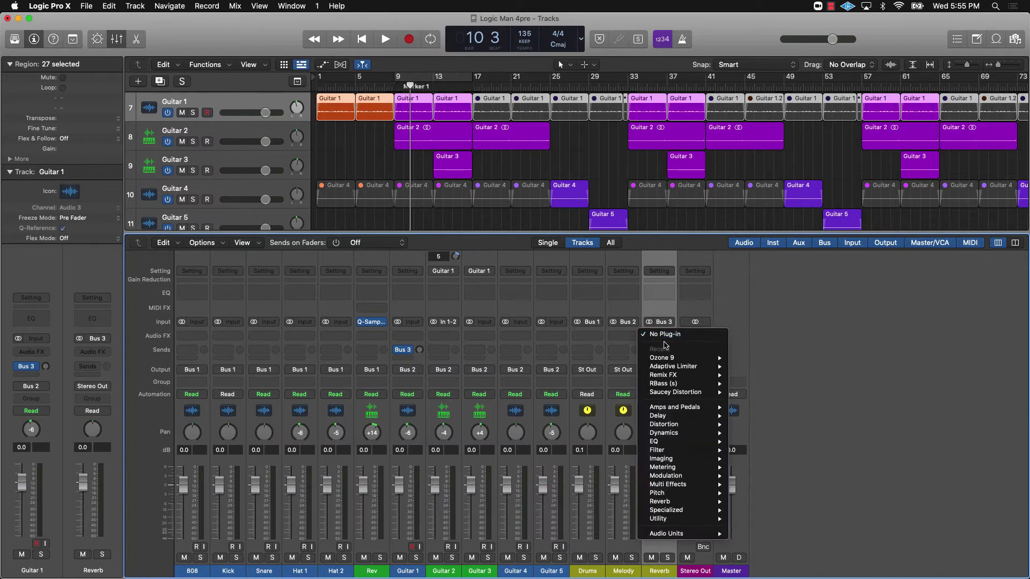
mouse_move(711, 500)
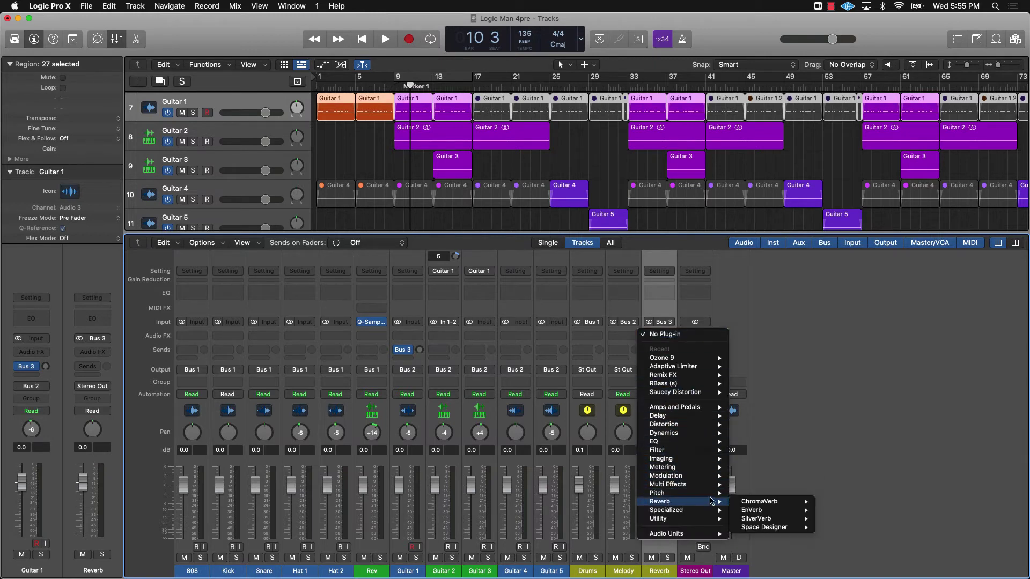
mouse_move(783, 501)
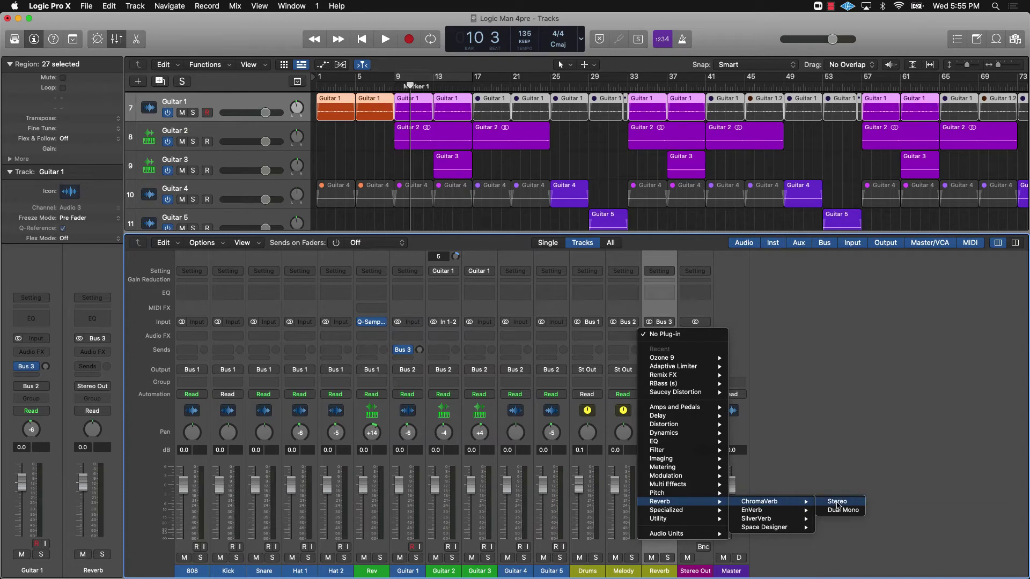
left_click(836, 503)
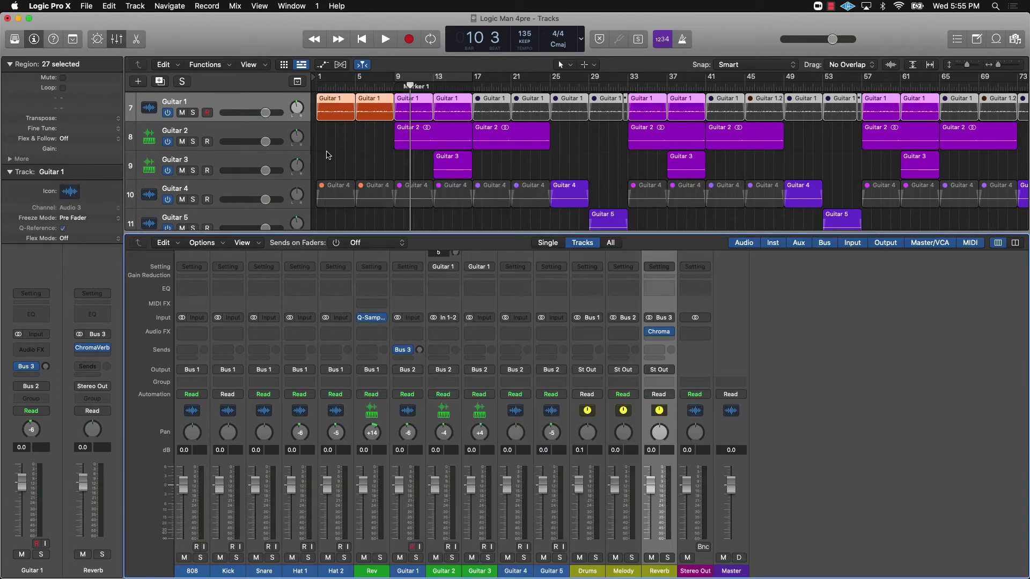
left_click(326, 150)
Add a send to Bus 3 on the Guitar 2 channel, then try its send level and look over its send options
left_click(448, 350)
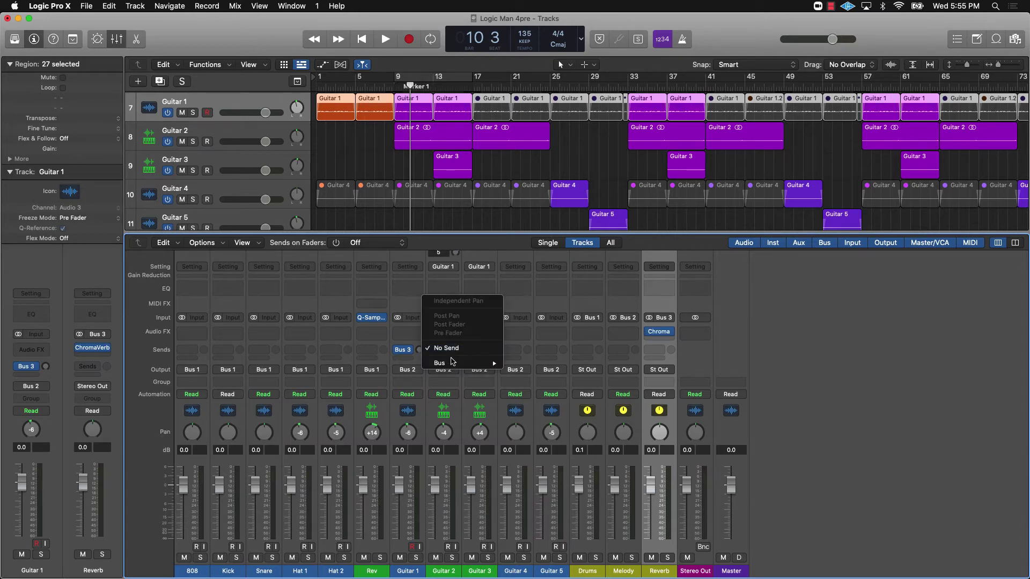
mouse_move(484, 366)
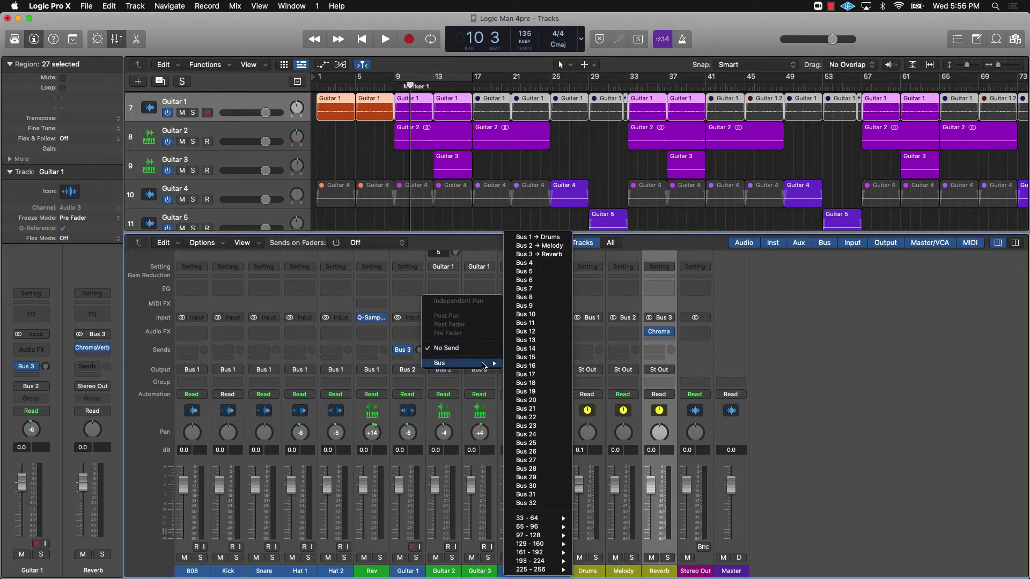
left_click(539, 254)
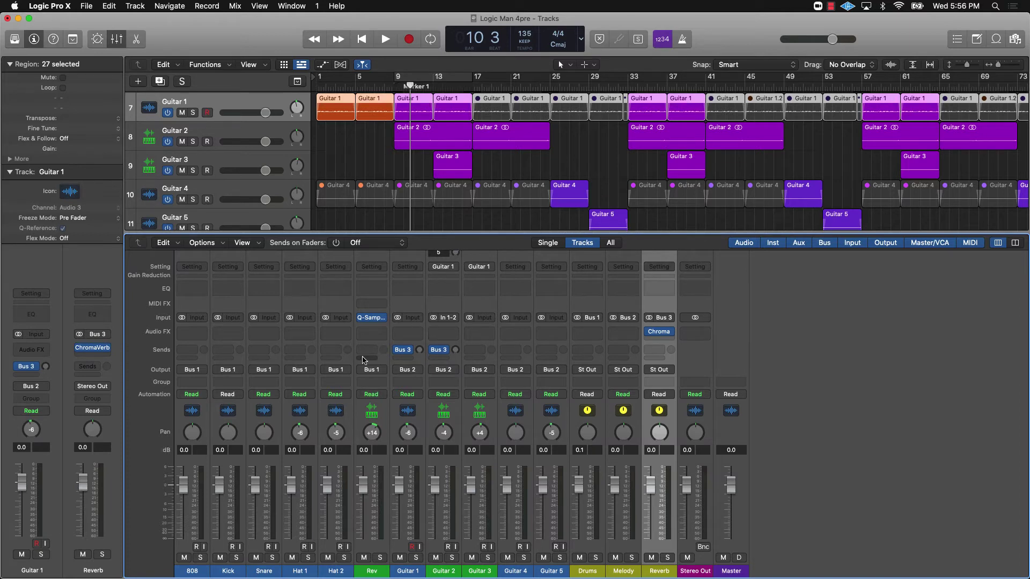
left_click(455, 350)
left_click(456, 350)
left_click_drag(456, 350, 455, 347)
left_click(445, 351)
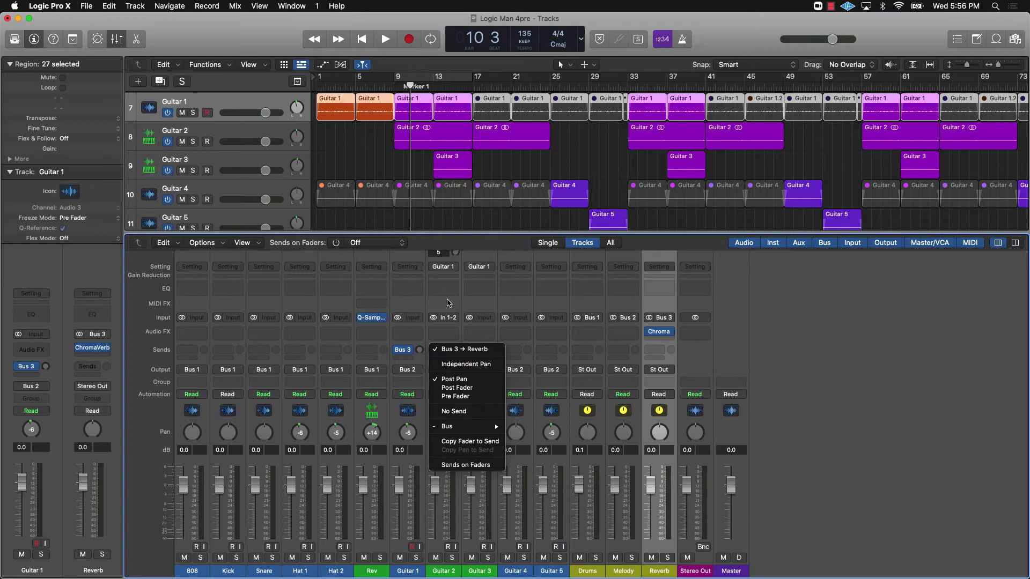
left_click(447, 303)
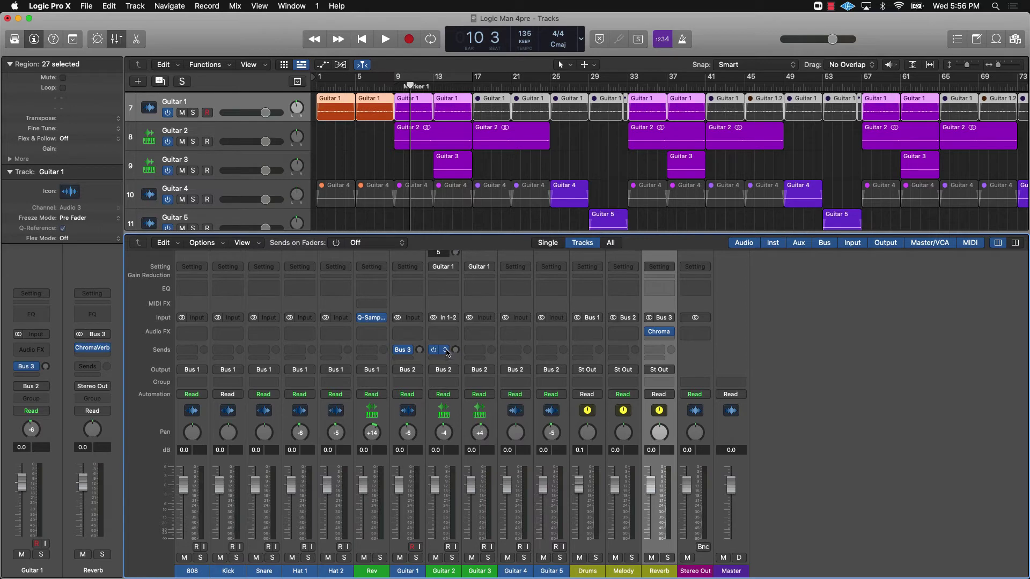
Remove the Bus 3 sends from the Guitar 2 and Guitar 1 channels and deselect the regions
left_click(448, 351)
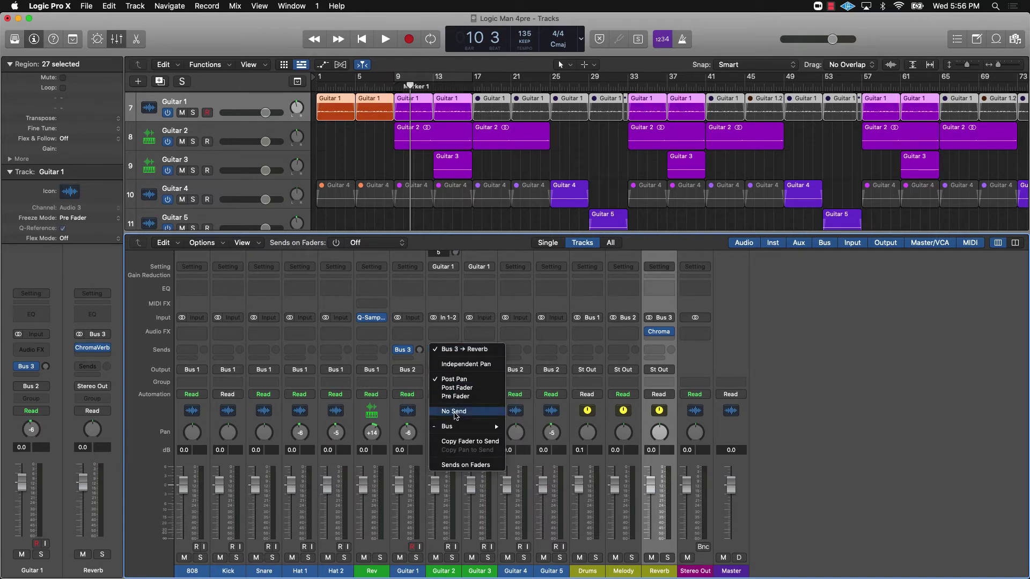
left_click(455, 414)
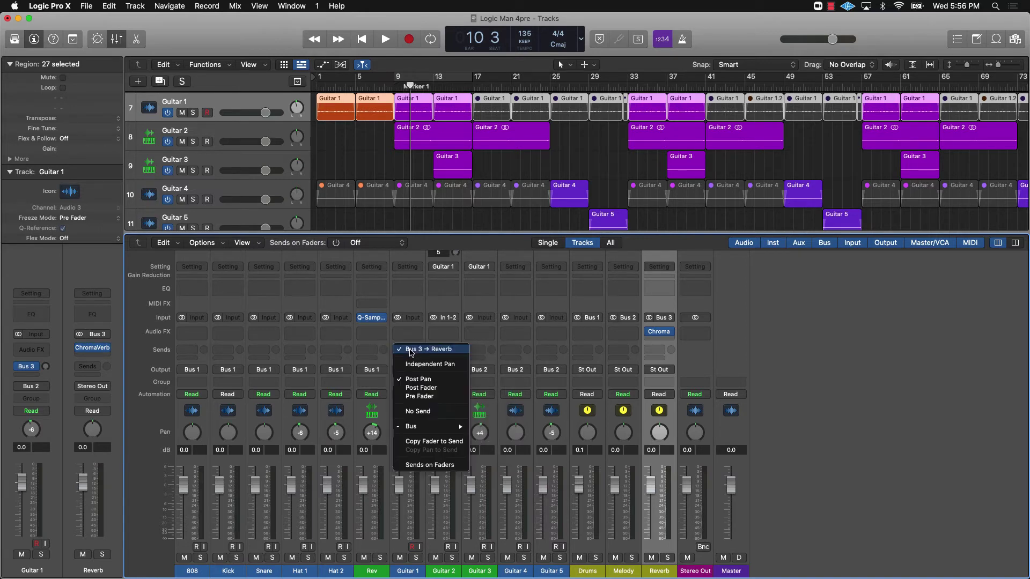
left_click(407, 350)
left_click(423, 410)
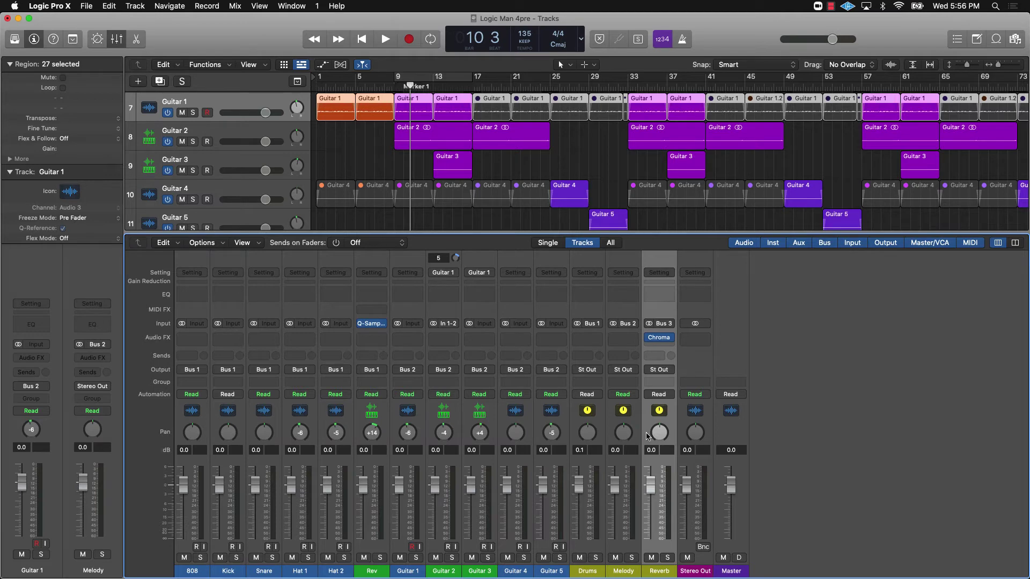
left_click(592, 154)
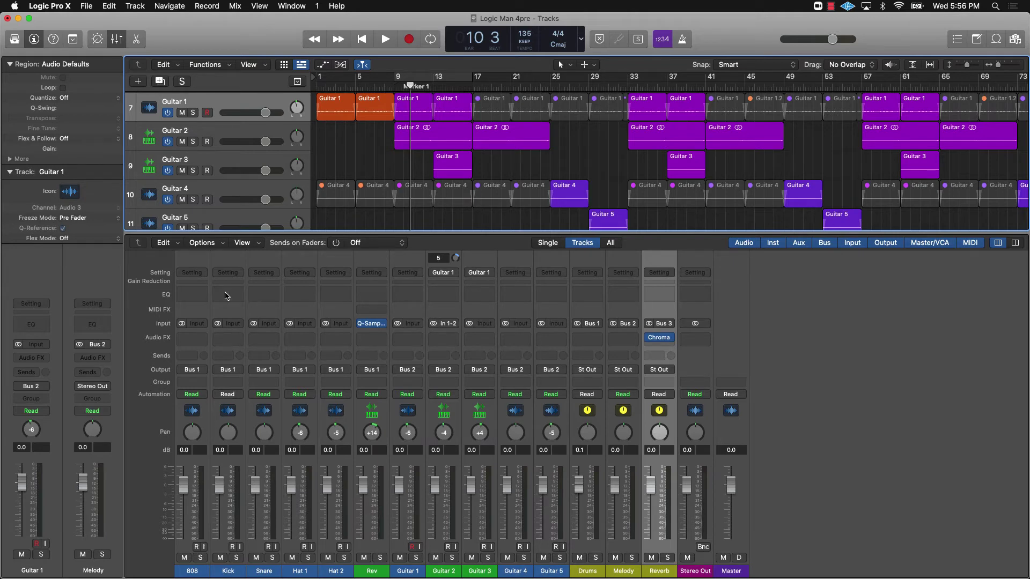
Insert a Channel EQ on the 808 channel and play the soloed track with the cycle range switched on
left_click(189, 295)
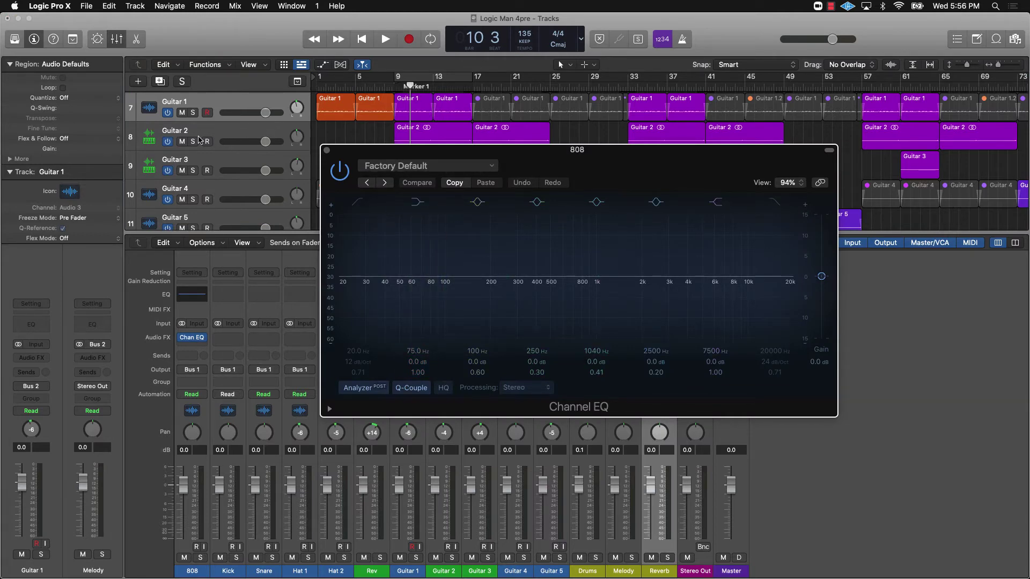
scroll(199, 140, "up", 6)
left_click(193, 112)
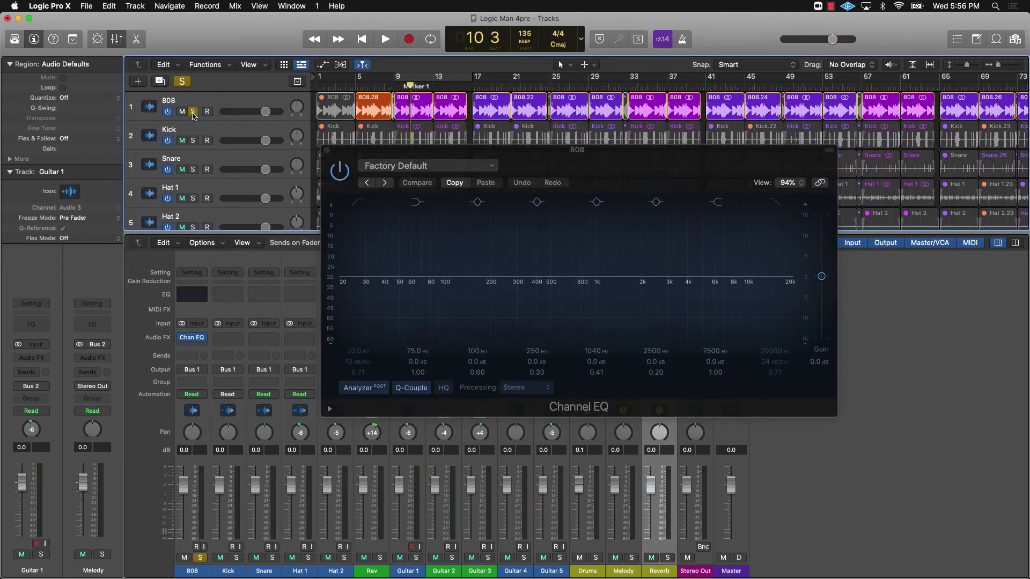
key("space")
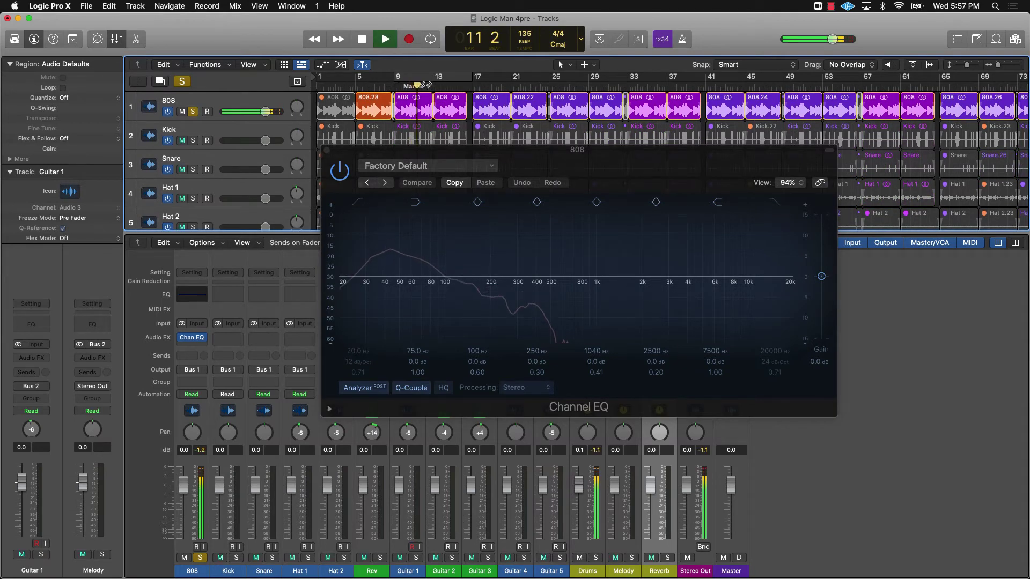
left_click(427, 82)
key("space")
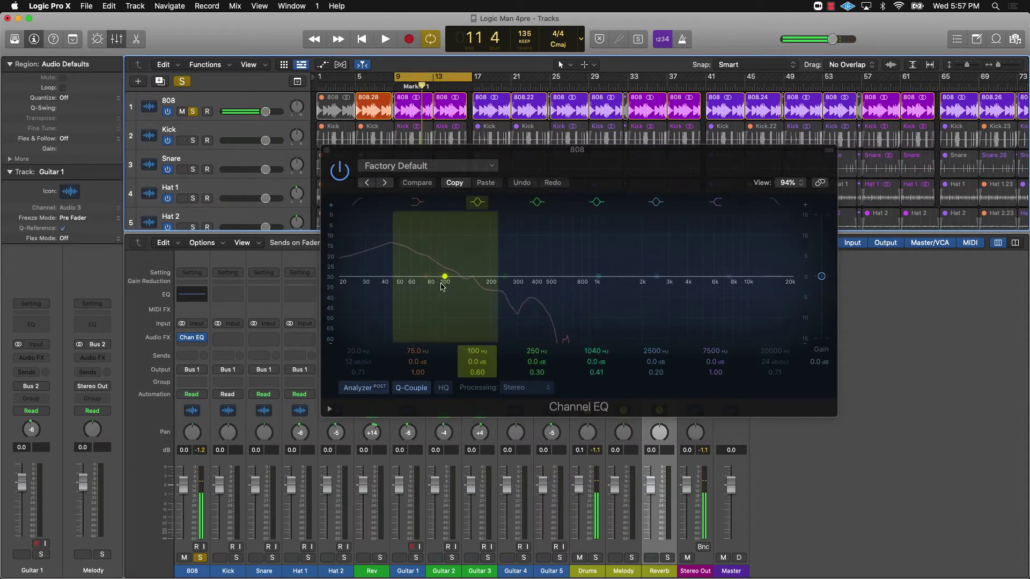
Try a 4.6 dB boost at 50 Hz in the 808's Channel EQ during playback and flatten the band again
left_click_drag(444, 277, 399, 258)
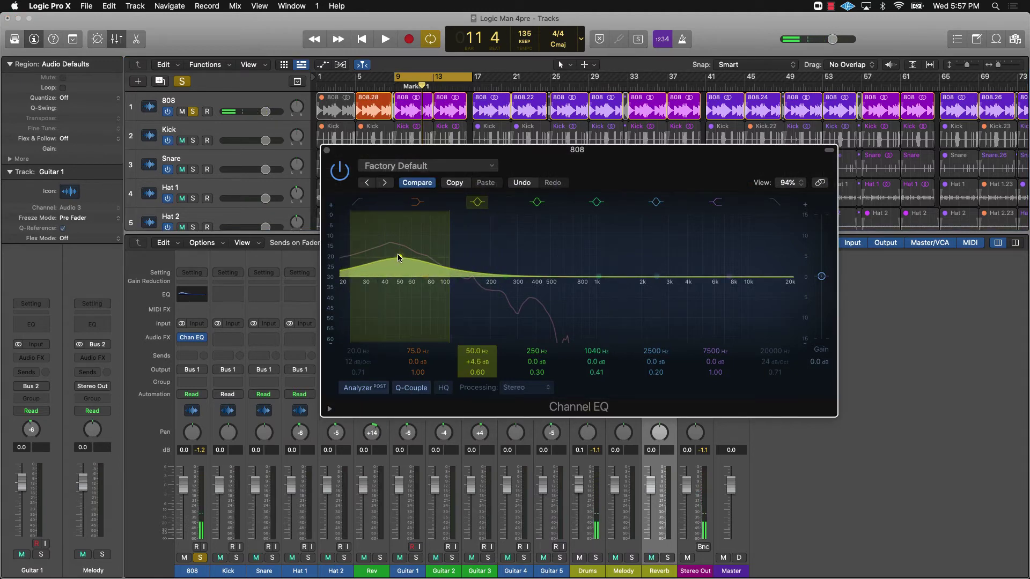
key("space")
key("space")
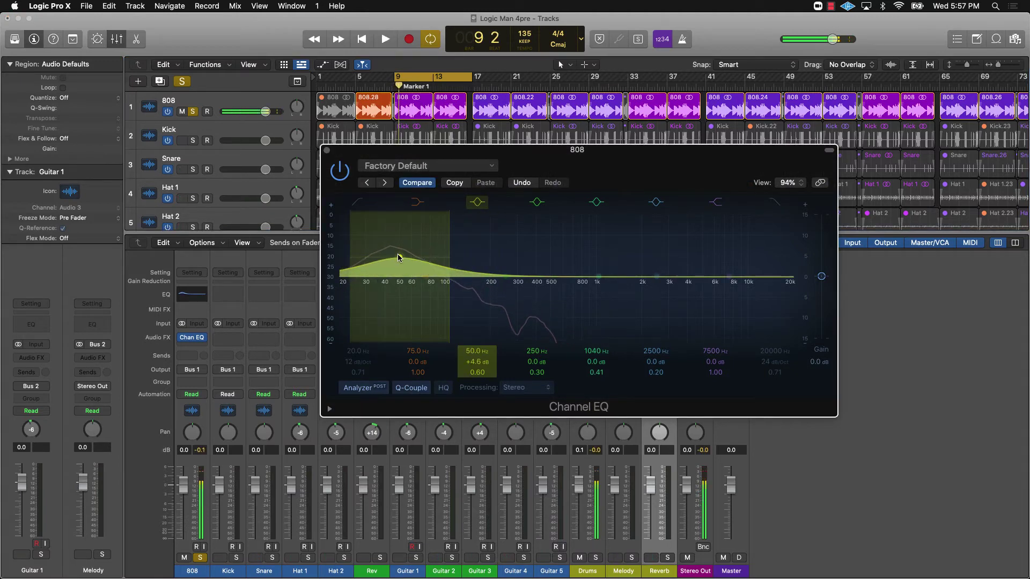
left_click_drag(399, 258, 401, 278)
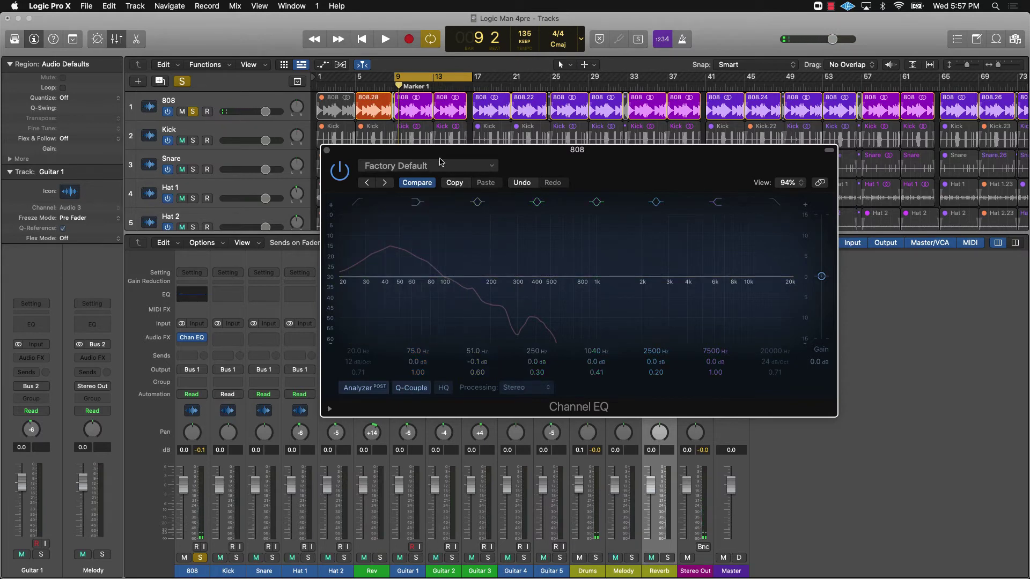
Move the 808's Channel EQ window away from the mixer channels and select the 808 track
left_click_drag(545, 164, 729, 134)
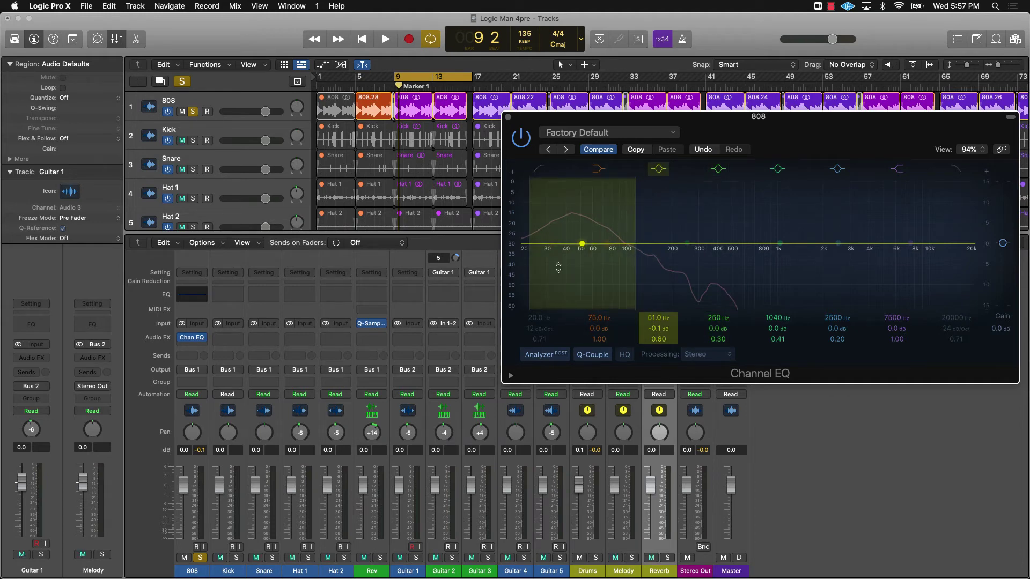
left_click(231, 100)
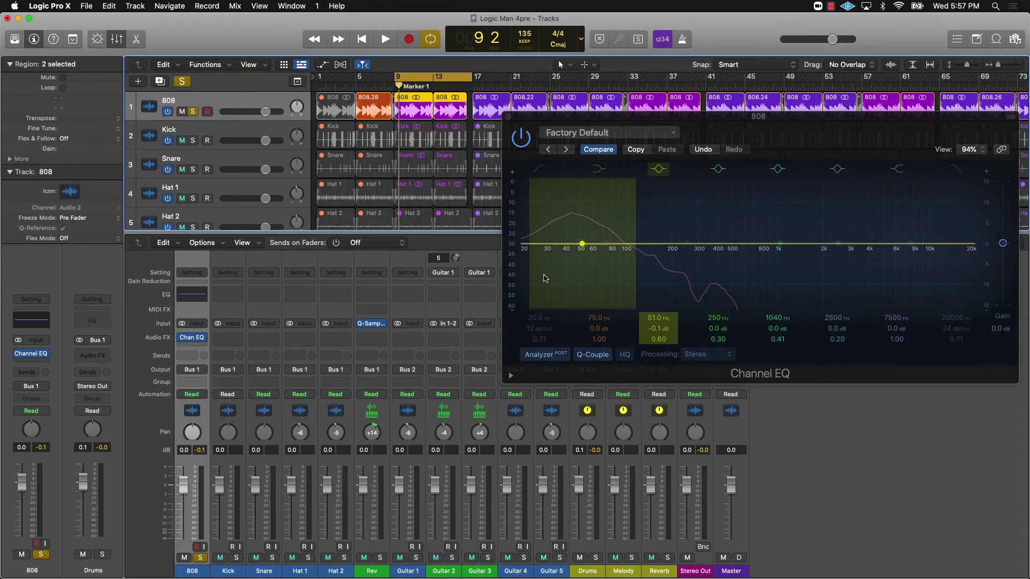
Solo the Guitar 1 track as well and insert a Channel EQ on it
scroll(150, 201, "down", 5)
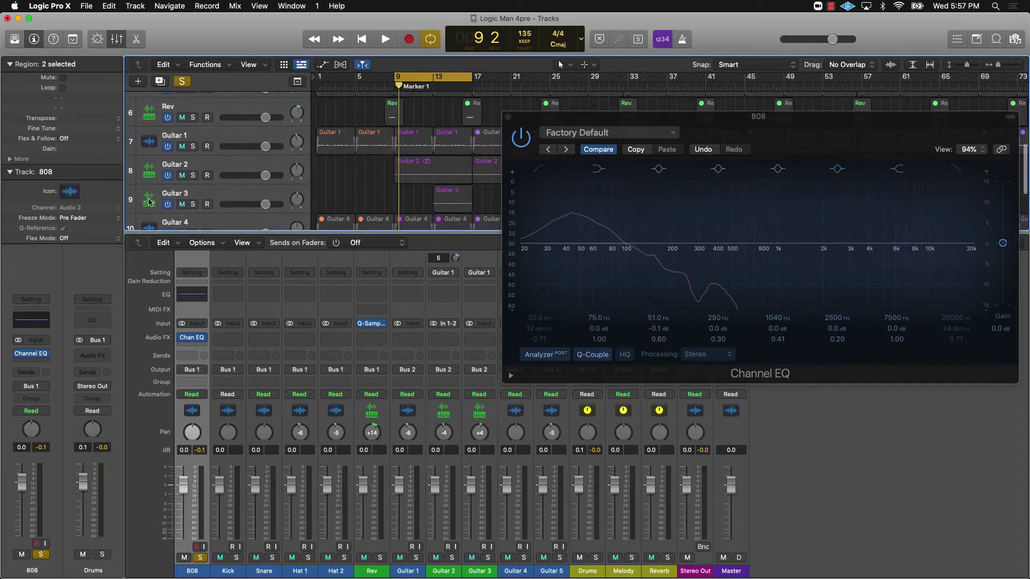
scroll(149, 202, "up", 3)
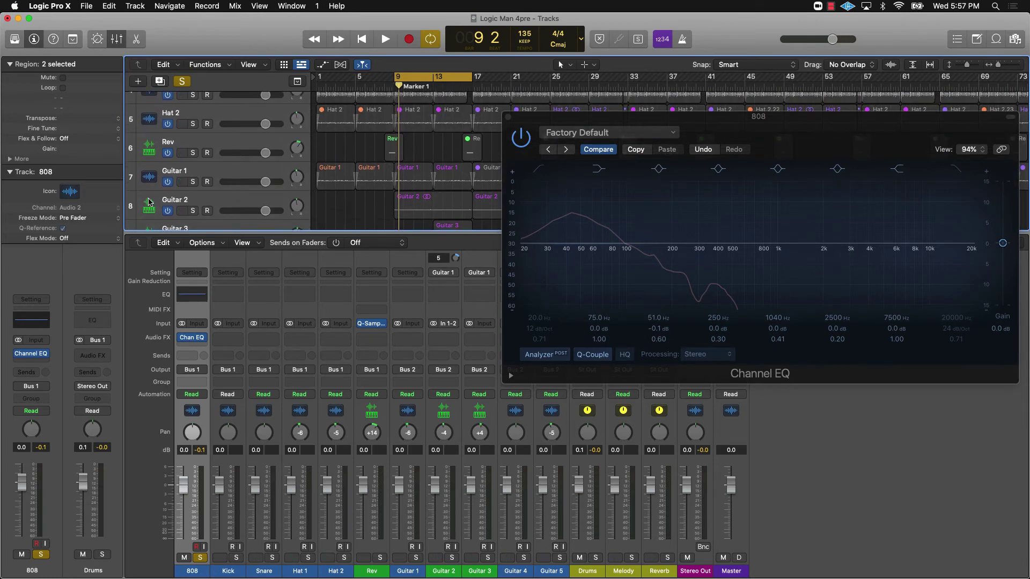
scroll(244, 175, "up", 2)
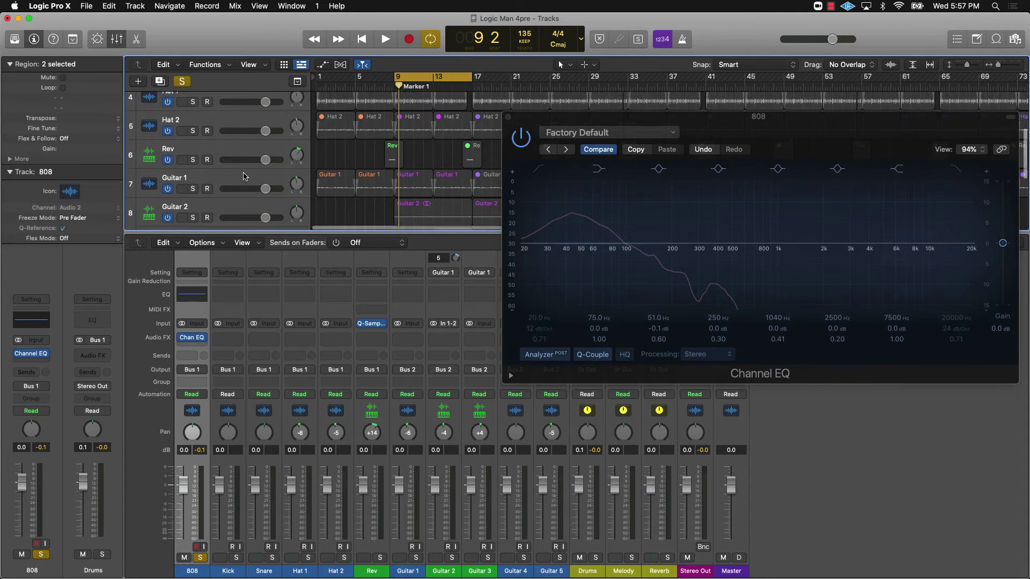
left_click(192, 198)
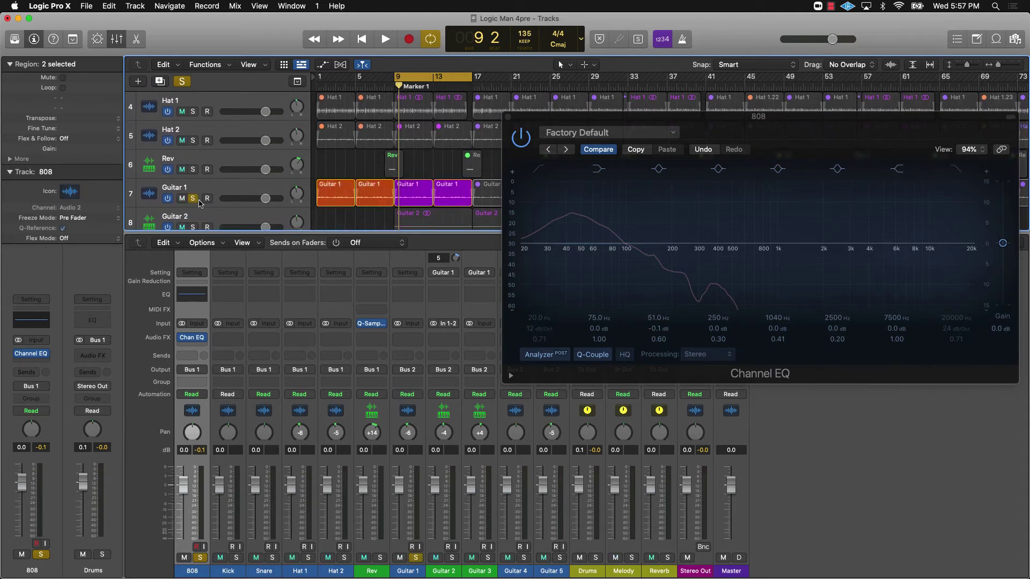
left_click(222, 191)
left_click(31, 321)
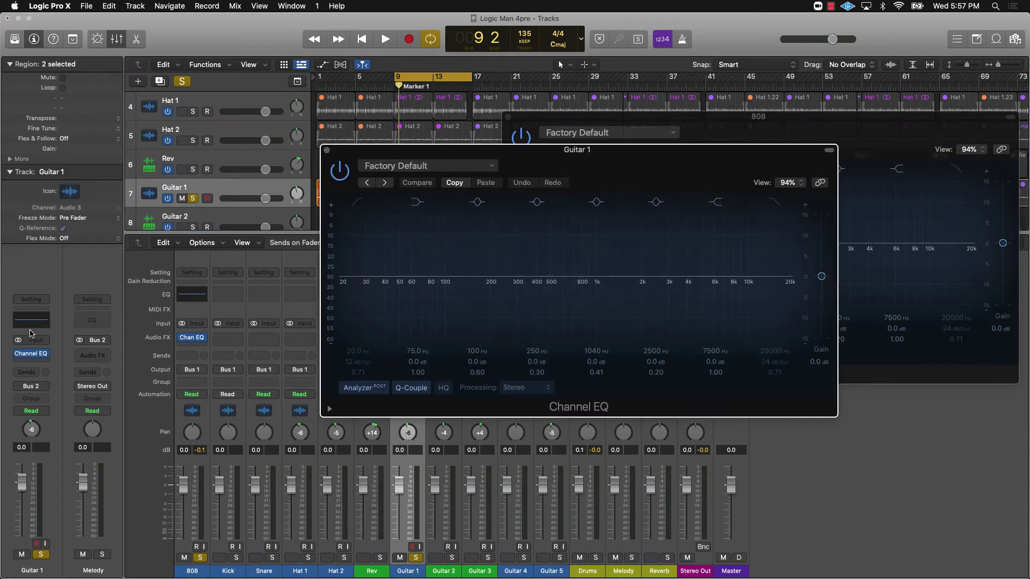
Arrange the Guitar 1 EQ window below the 808 EQ window and play both soloed tracks to compare their spectra
left_click_drag(639, 147, 757, 323)
left_click_drag(801, 128, 741, 41)
left_click_drag(813, 356, 817, 334)
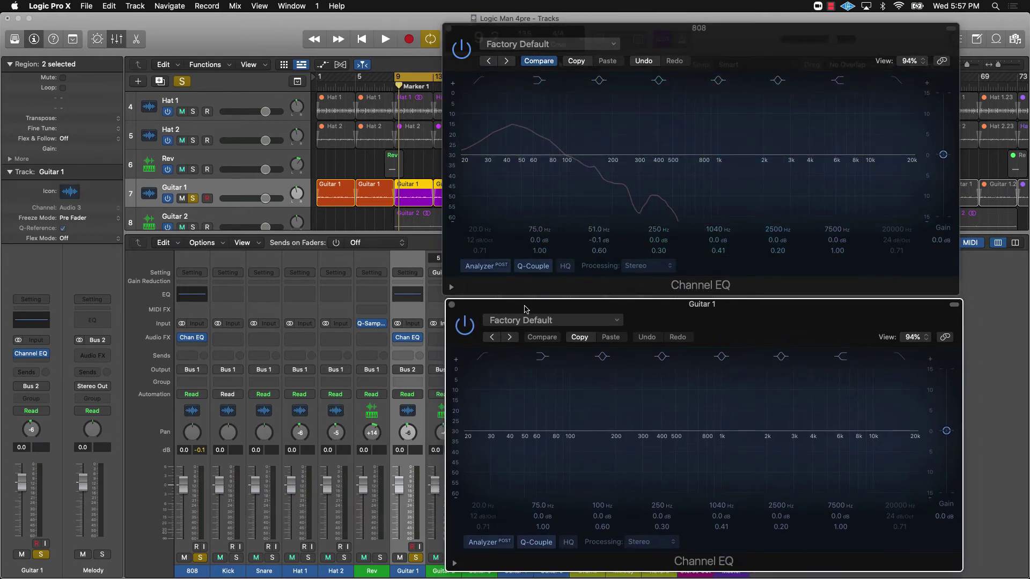
key("space")
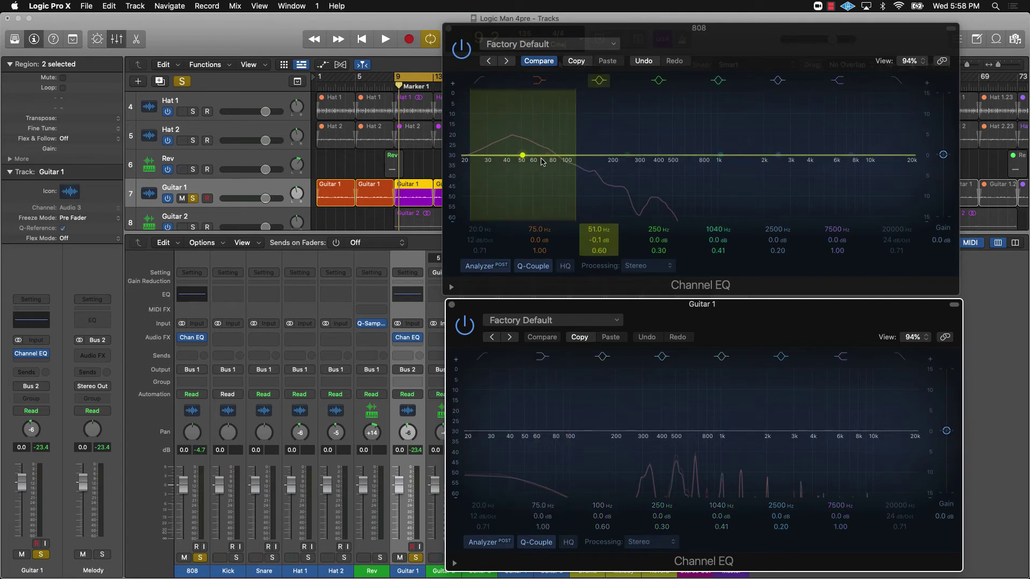
Enable the low-cut filter in Guitar 1's Channel EQ and set it to 159 Hz with a 48 dB/Oct slope
left_click(483, 357)
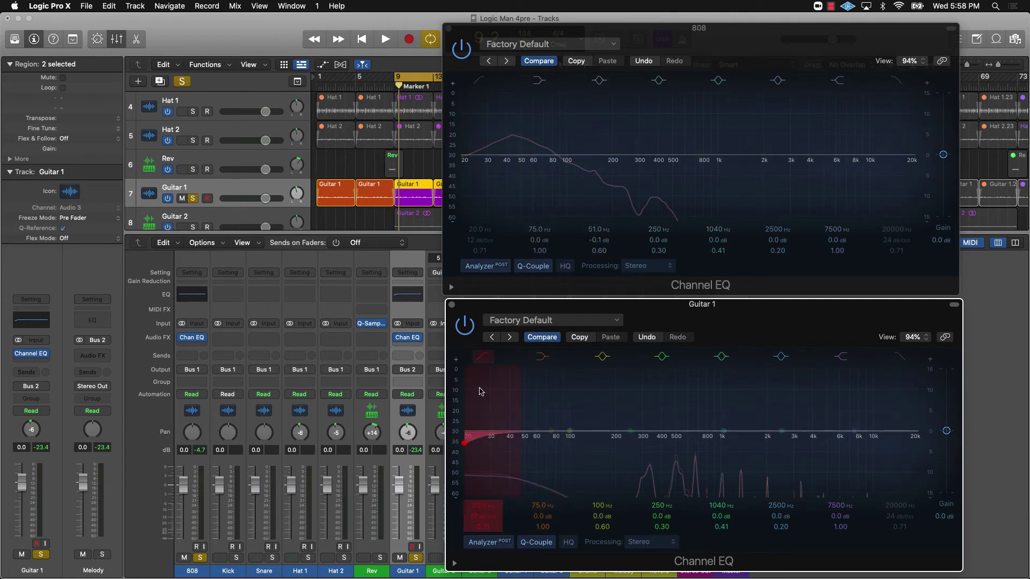
left_click_drag(489, 522, 480, 501)
Enable the high-cut filter in the 808's Channel EQ and lower its frequency to about 4000 Hz
left_click(523, 198)
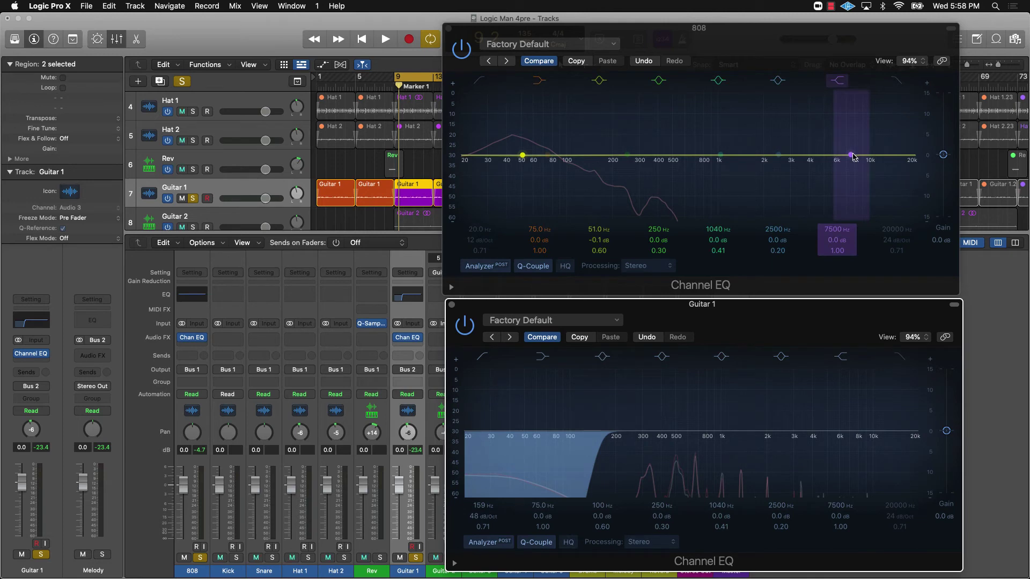
left_click(899, 86)
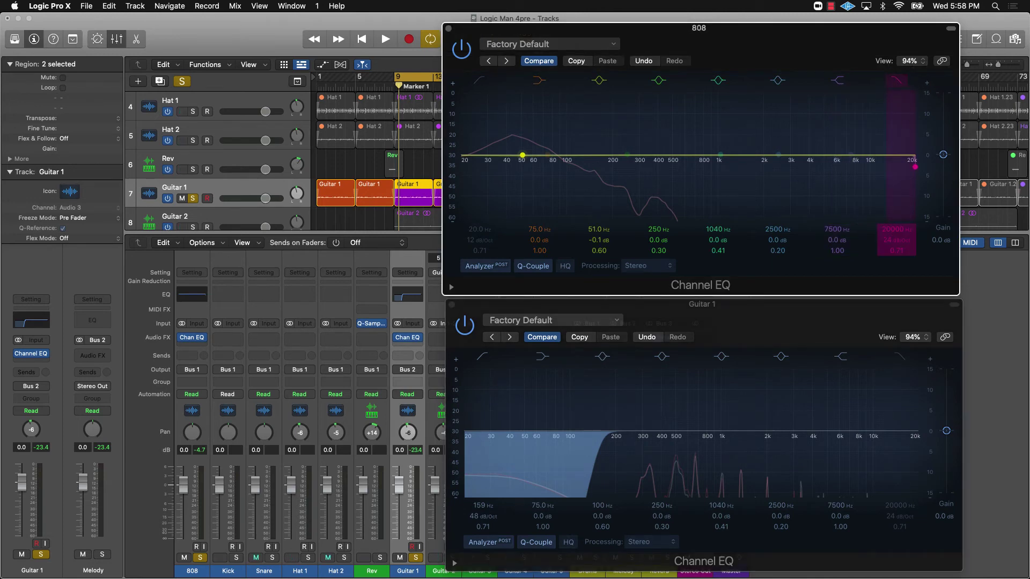
left_click_drag(913, 186, 811, 164)
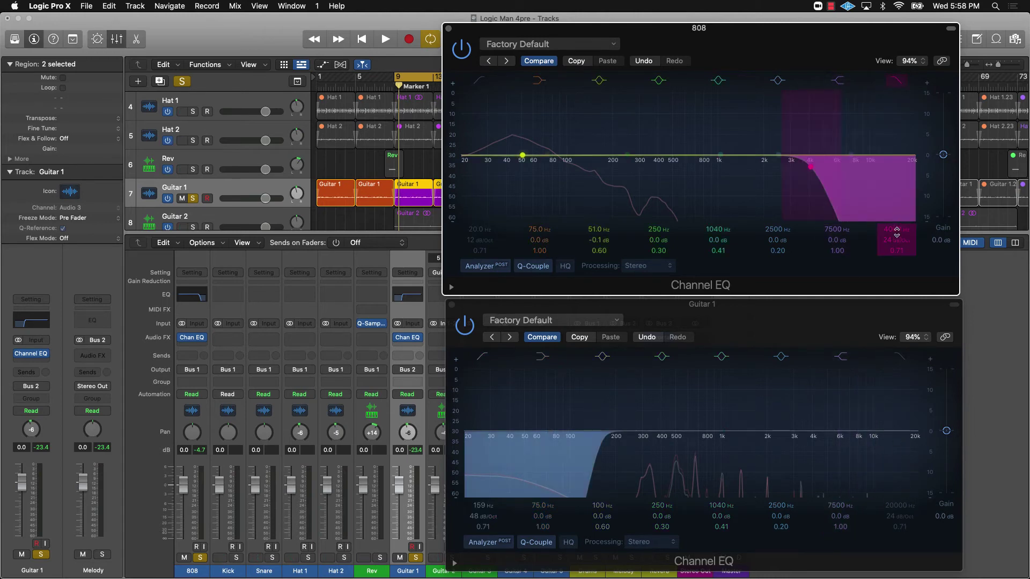
Play the soloed 808 and Guitar 1 tracks briefly to audition their EQ cuts together
key("space")
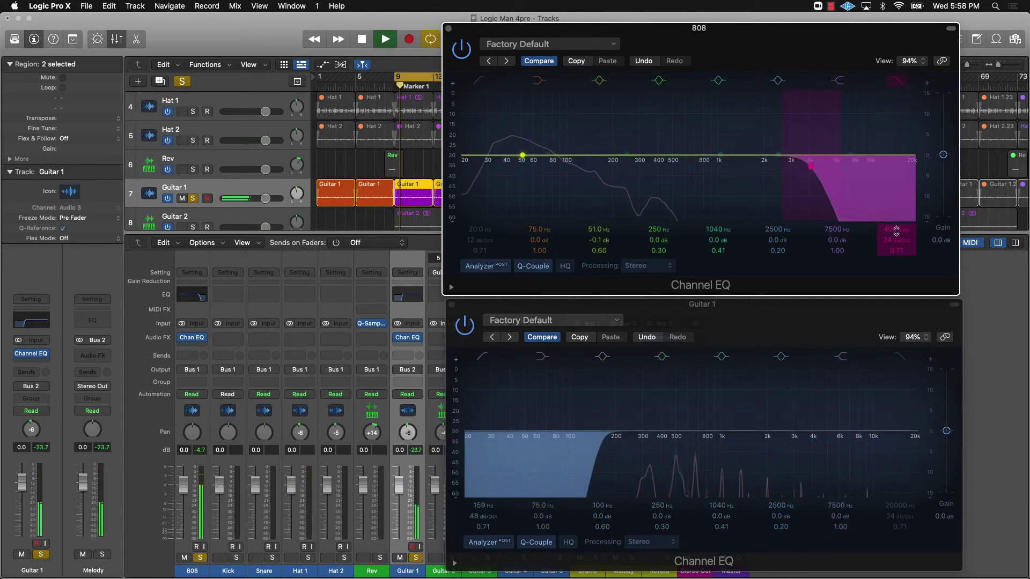
key("space")
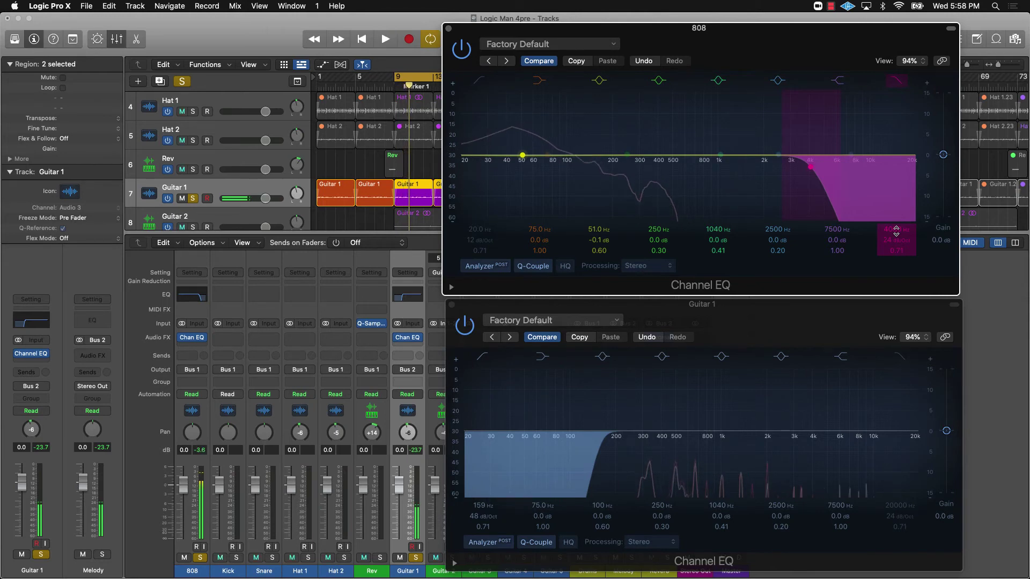
Close the 808 and Guitar 1 Channel EQ windows and clear the solo from all tracks
left_click(449, 28)
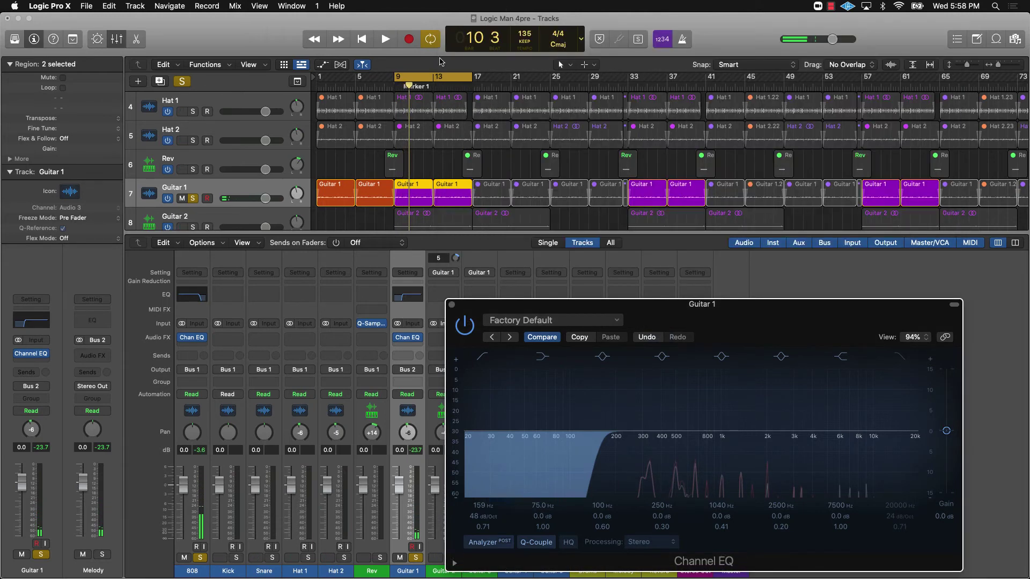
left_click(452, 304)
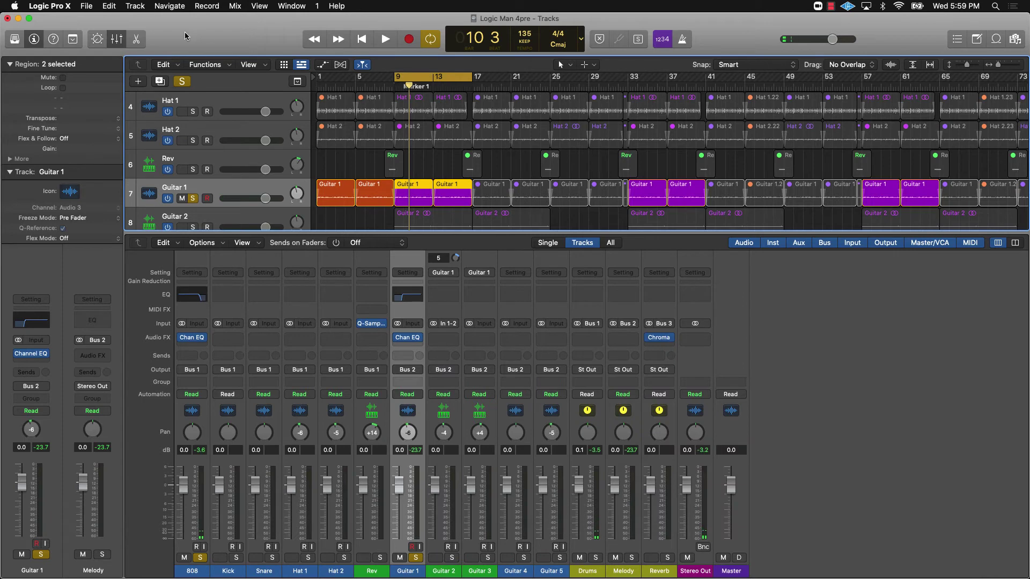
left_click(181, 81)
left_click(358, 175)
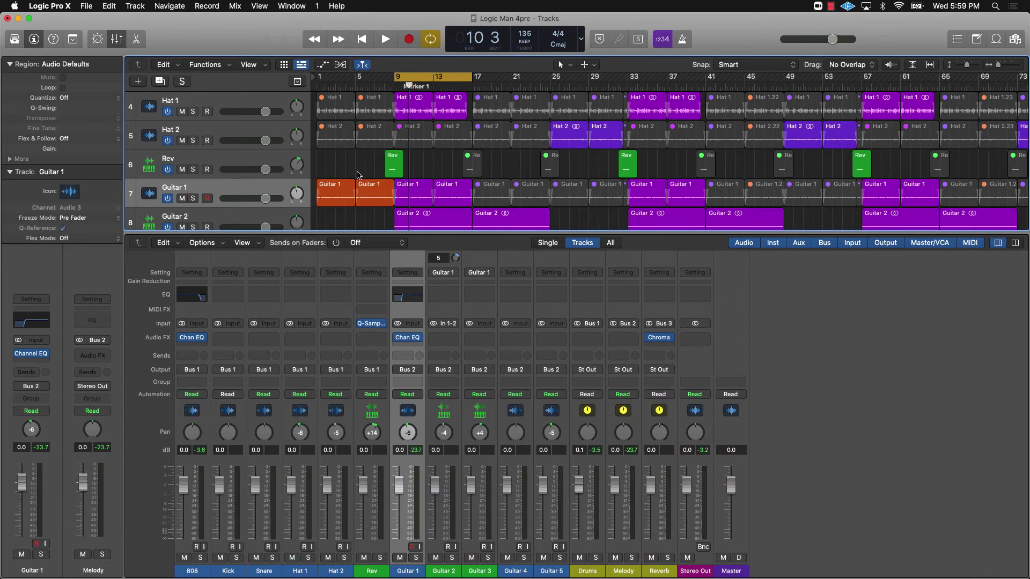
Select the Kick channel, deselect its regions, and hide the mixer to show the full track list
scroll(358, 175, "up", 2)
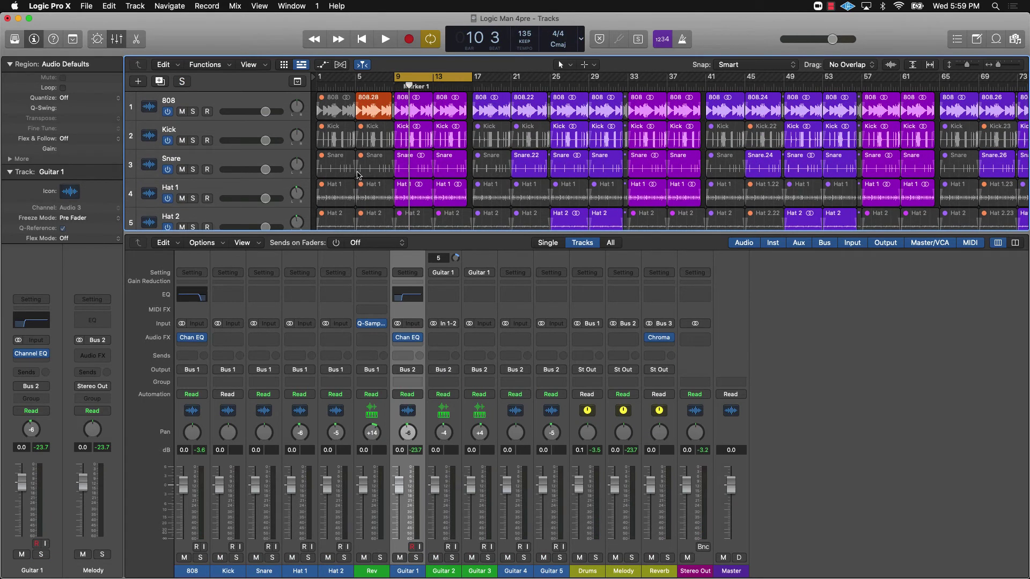
scroll(358, 174, "down", 1)
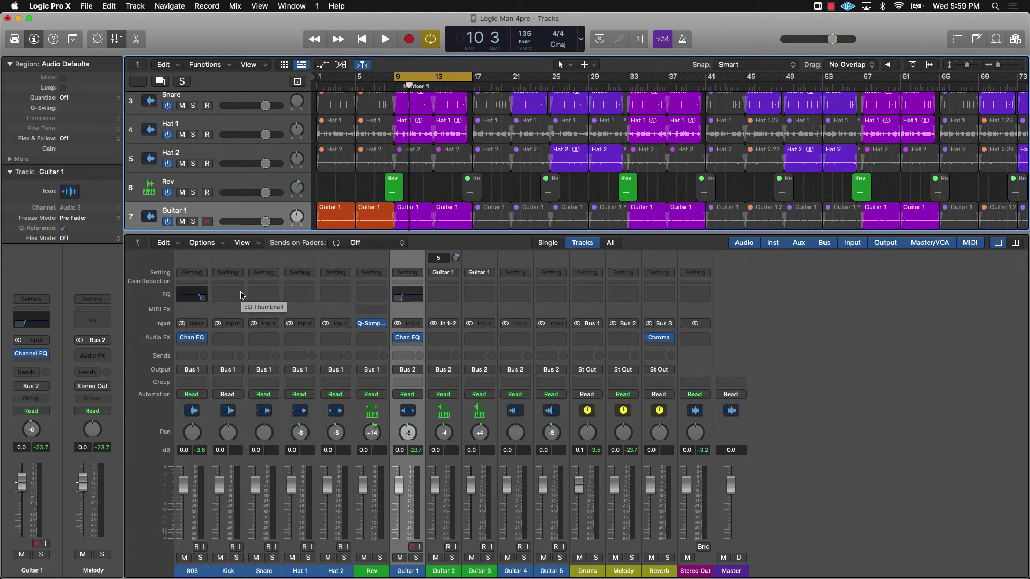
left_click(224, 533)
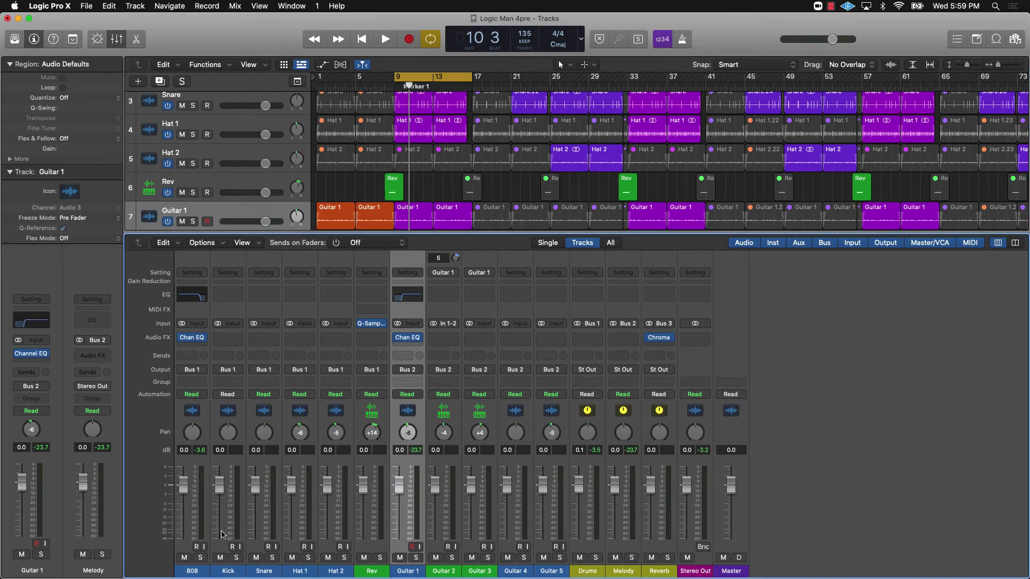
left_click(222, 552)
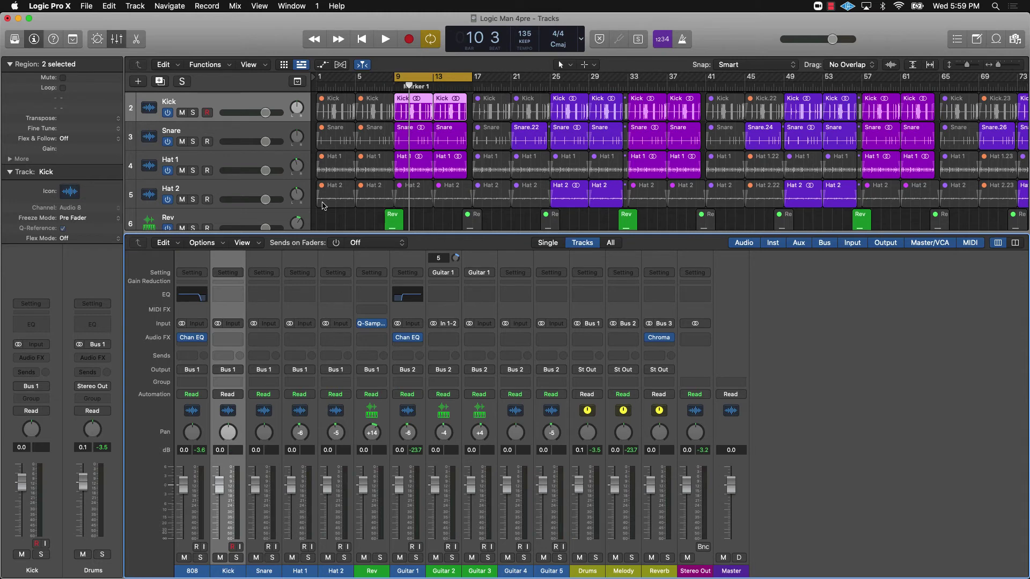
left_click(336, 222)
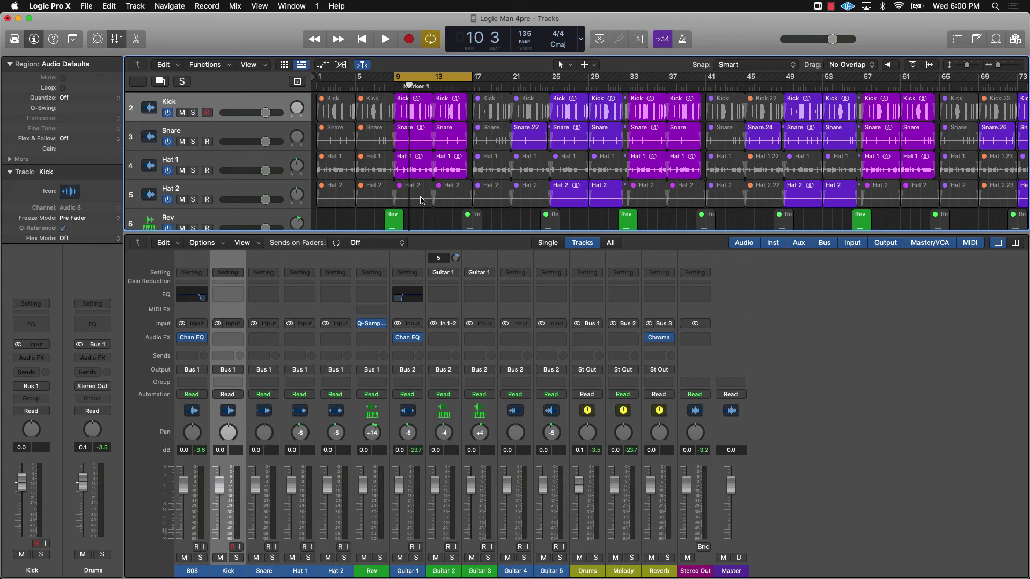
left_click(116, 43)
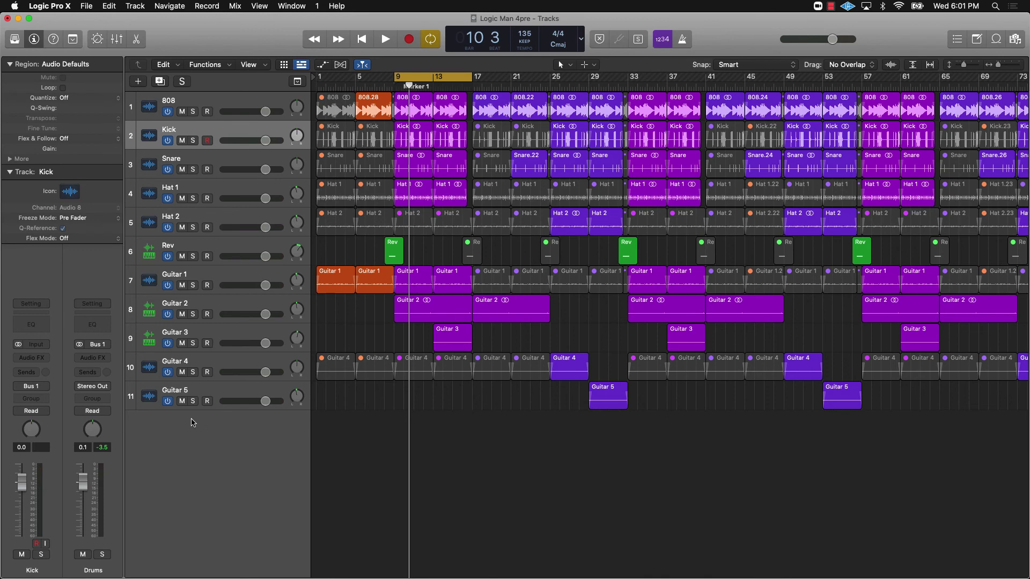
Toggle mute on and off for Guitar 5, and try both mute and solo on the 808 track before releasing them
left_click(182, 401)
left_click(182, 401)
left_click(188, 107)
left_click(181, 111)
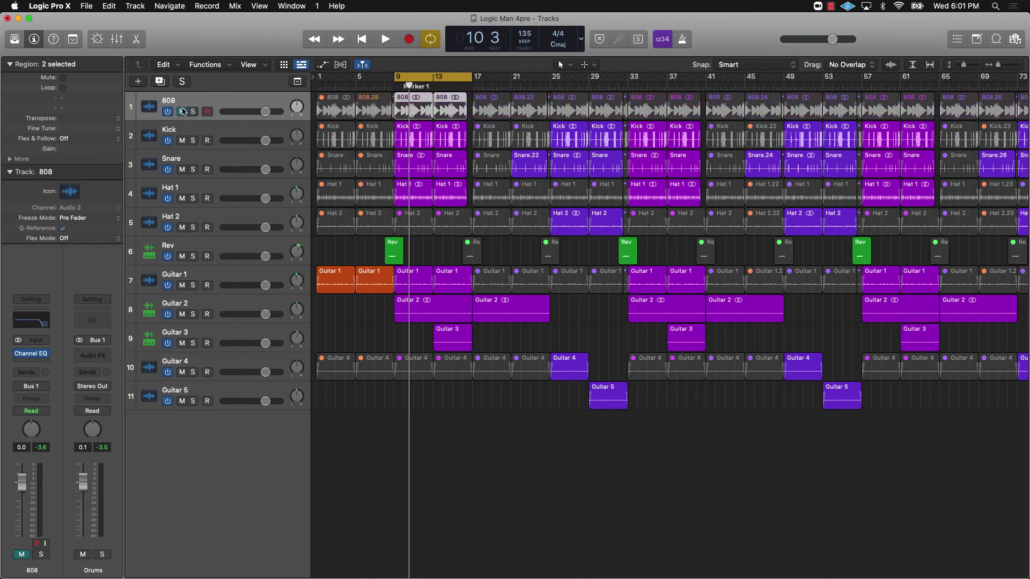
left_click(182, 112)
left_click(193, 111)
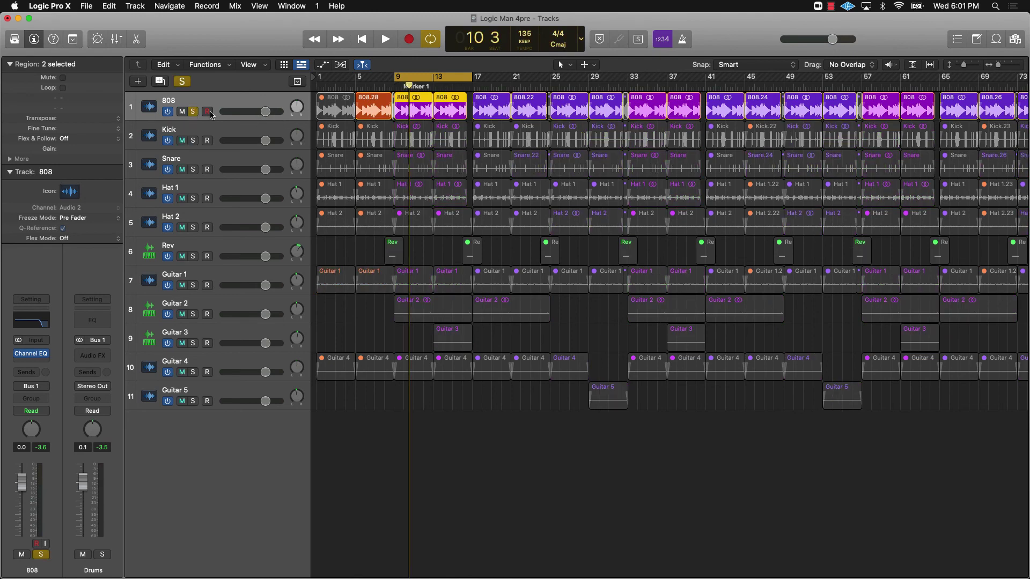
left_click(193, 112)
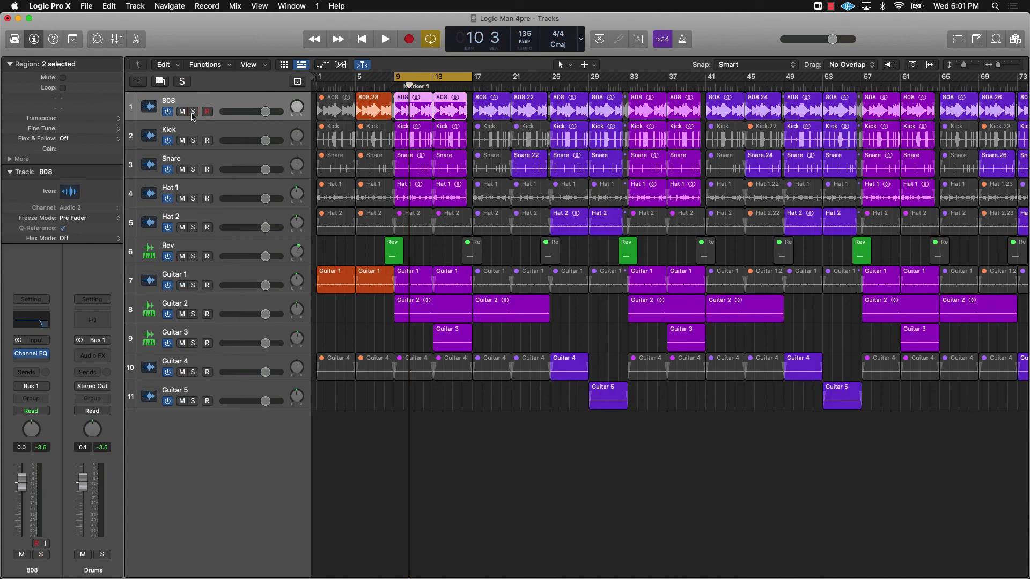
Mute the 808 track, deselect its regions, and unmute the track again
left_click(183, 112)
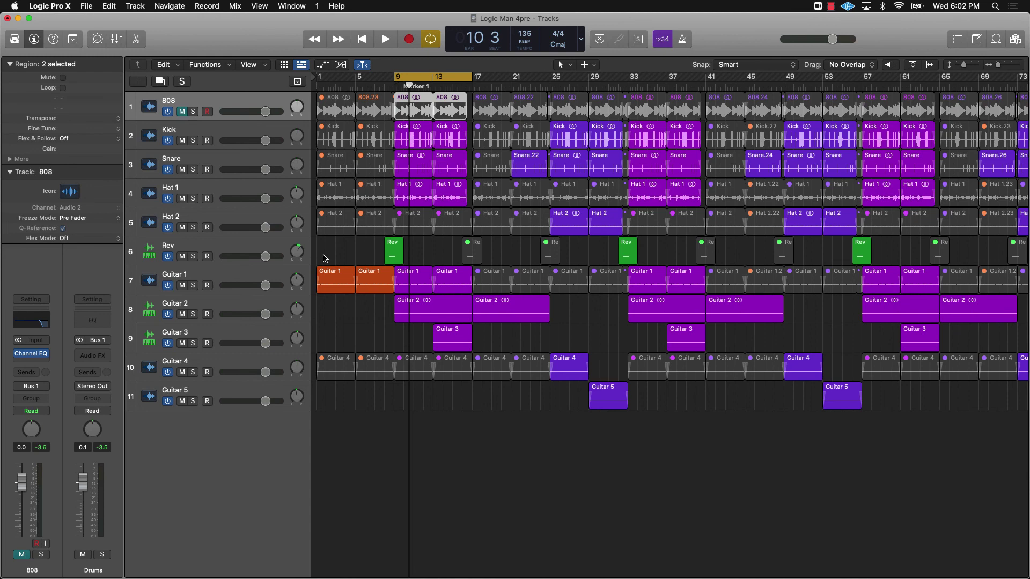
left_click(345, 258)
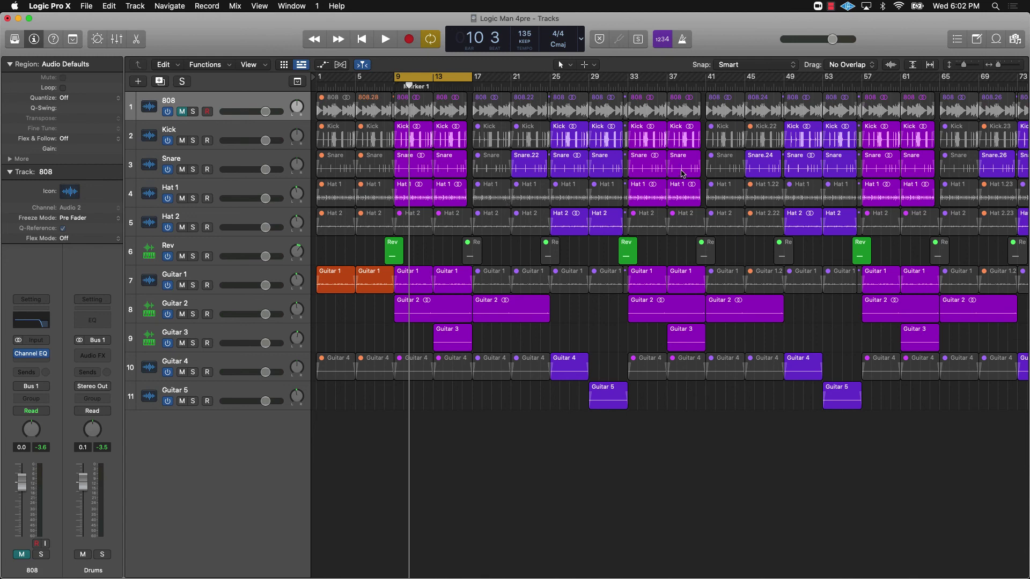
left_click(182, 111)
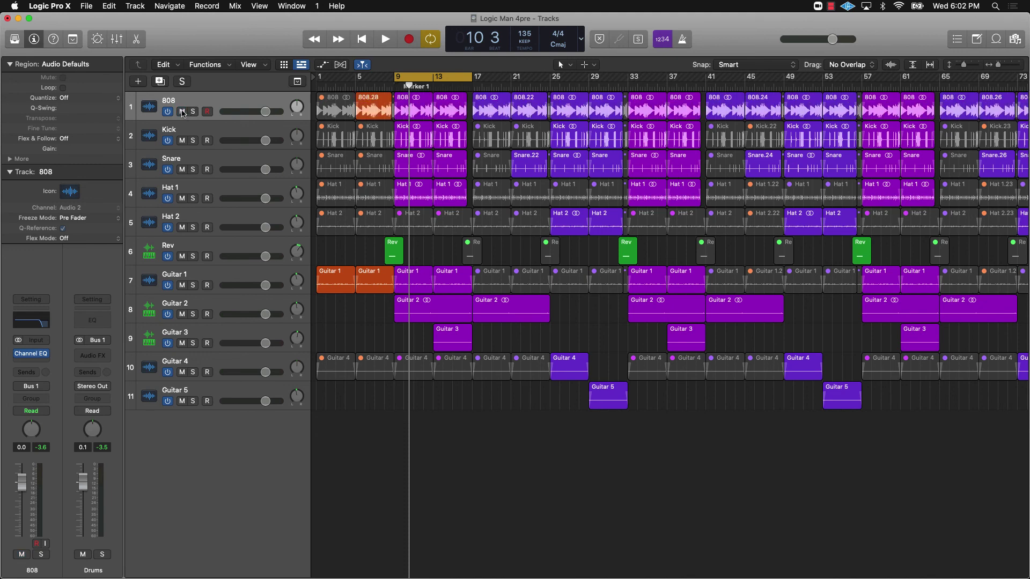